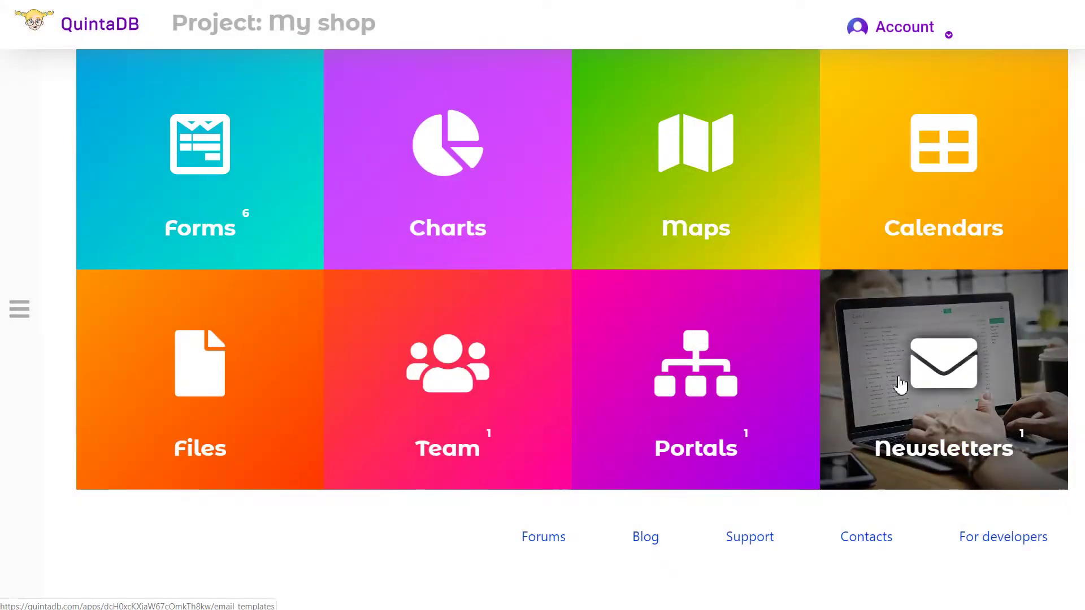
Go to the My shop project's Email newsletters page from the Newsletters tile
left_click(891, 390)
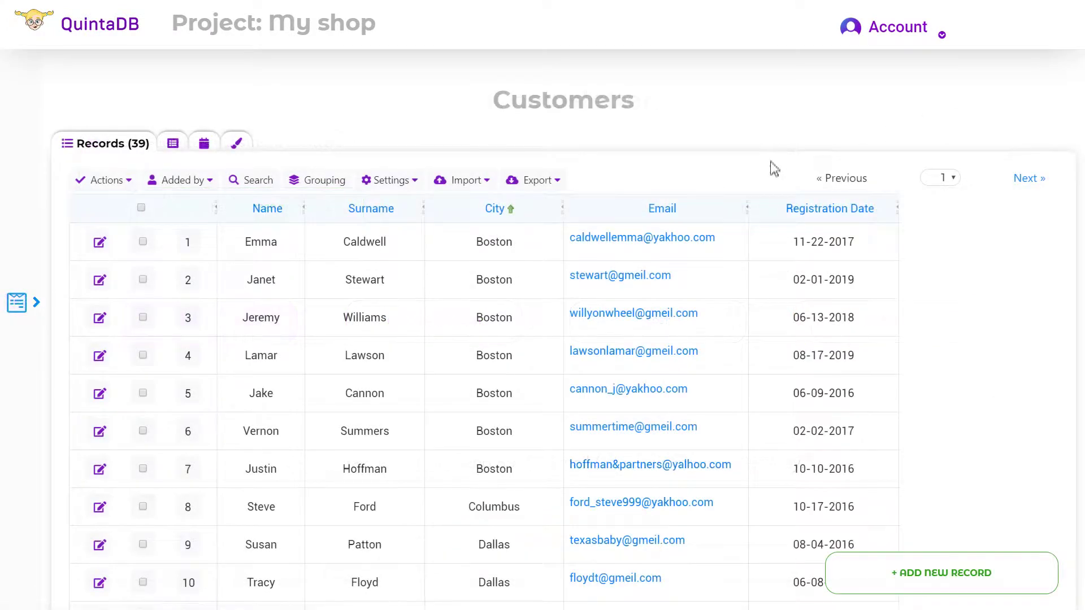
scroll(773, 174, "down", 10)
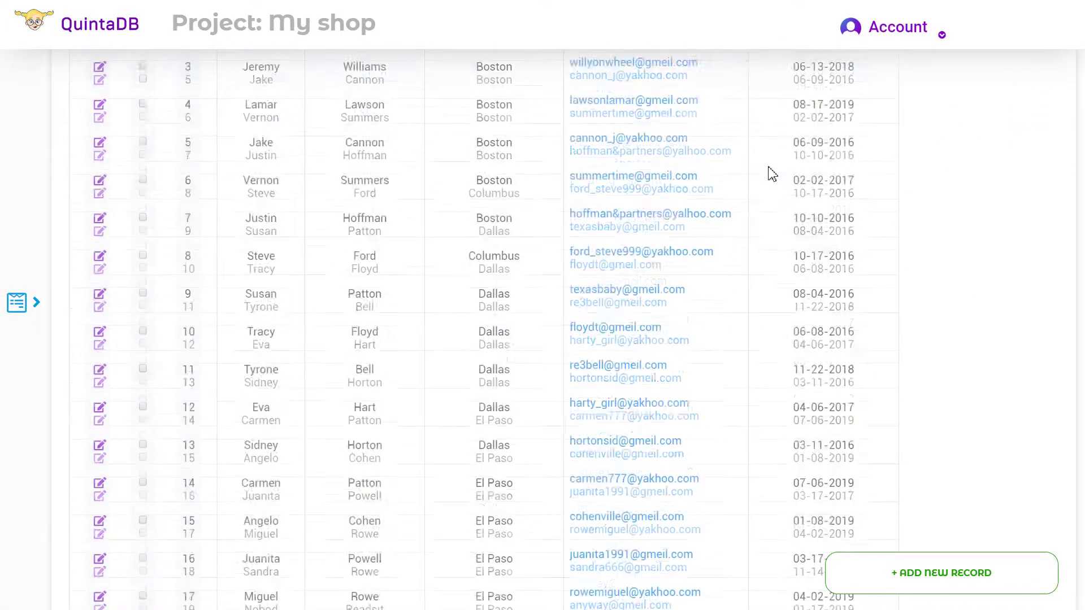
scroll(771, 174, "down", 5)
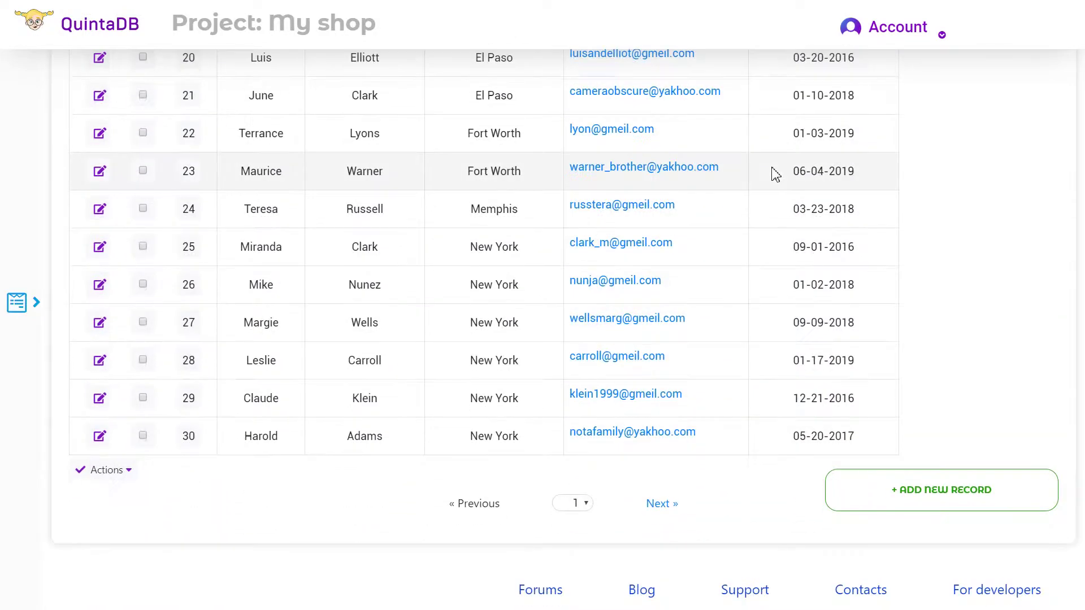
scroll(787, 301, "up", 5)
scroll(787, 301, "up", 10)
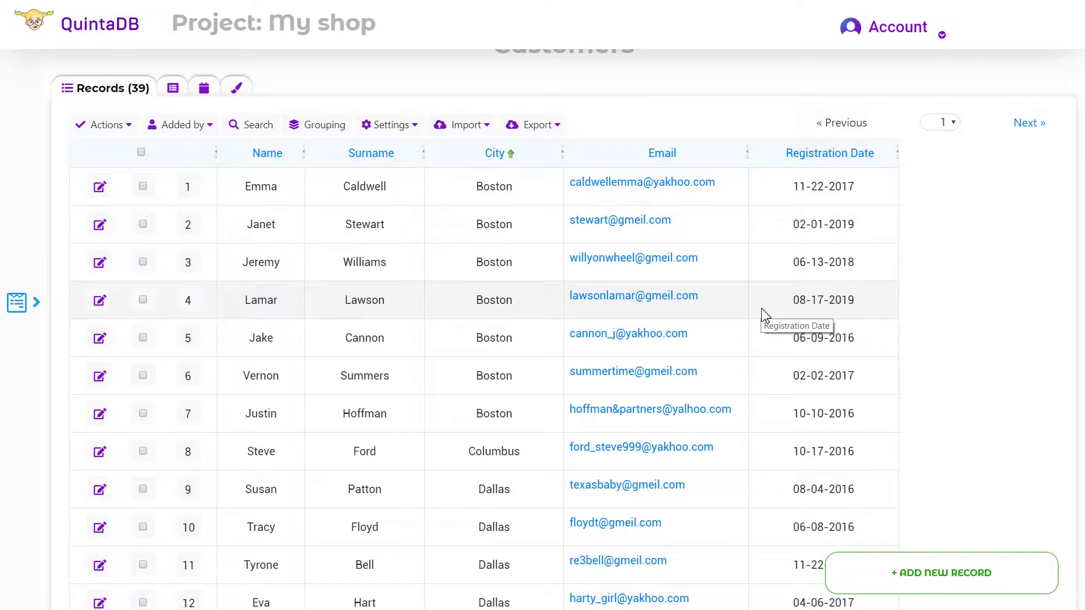
scroll(955, 305, "up", 1)
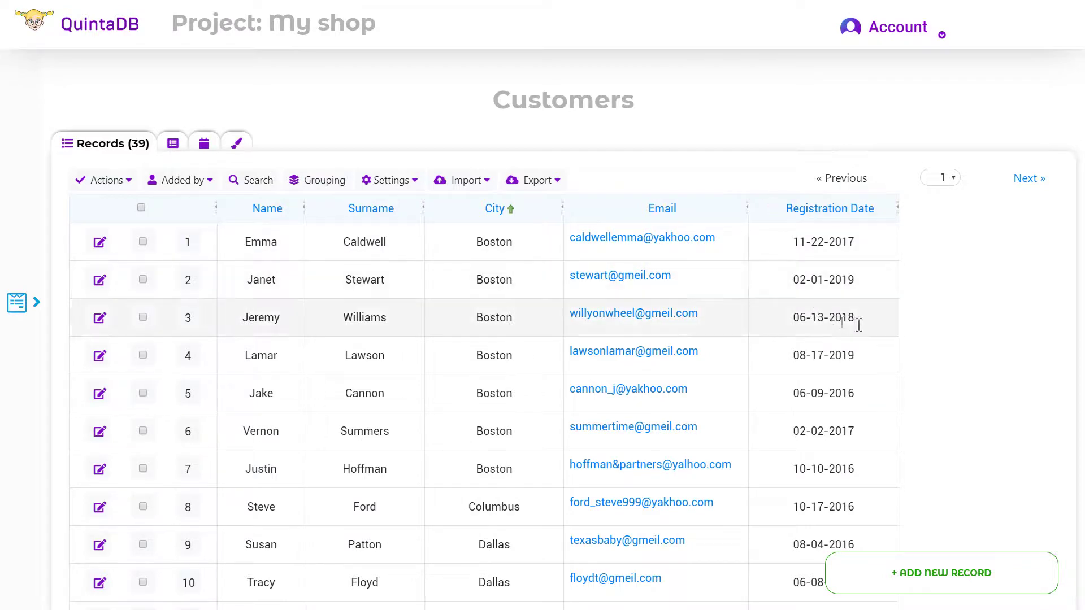
Search Customers for Registration Date before 01-01-2018
left_click(259, 181)
left_click(411, 287)
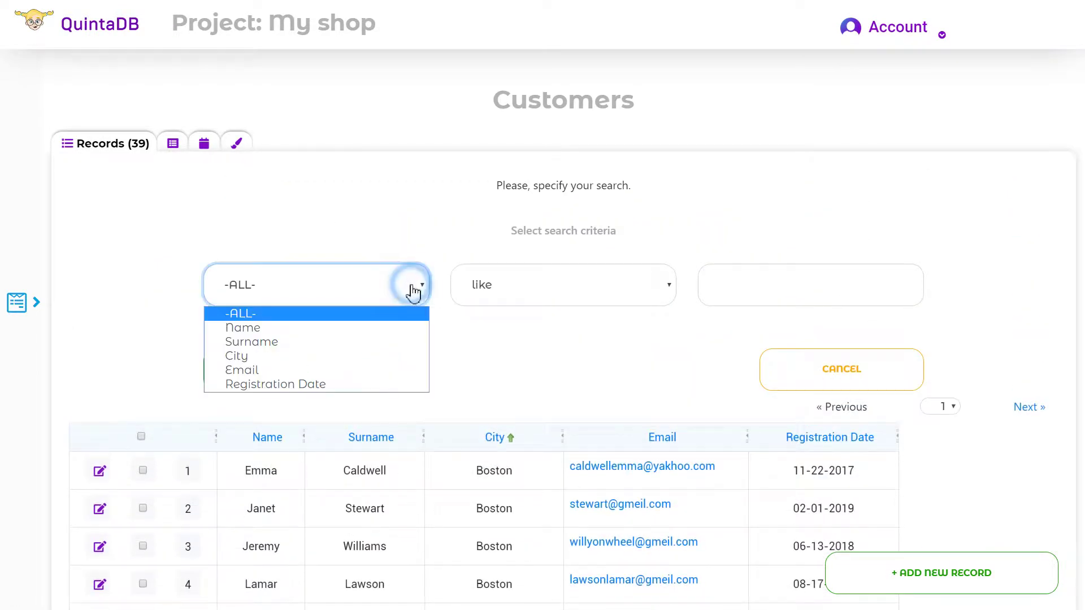
left_click(387, 383)
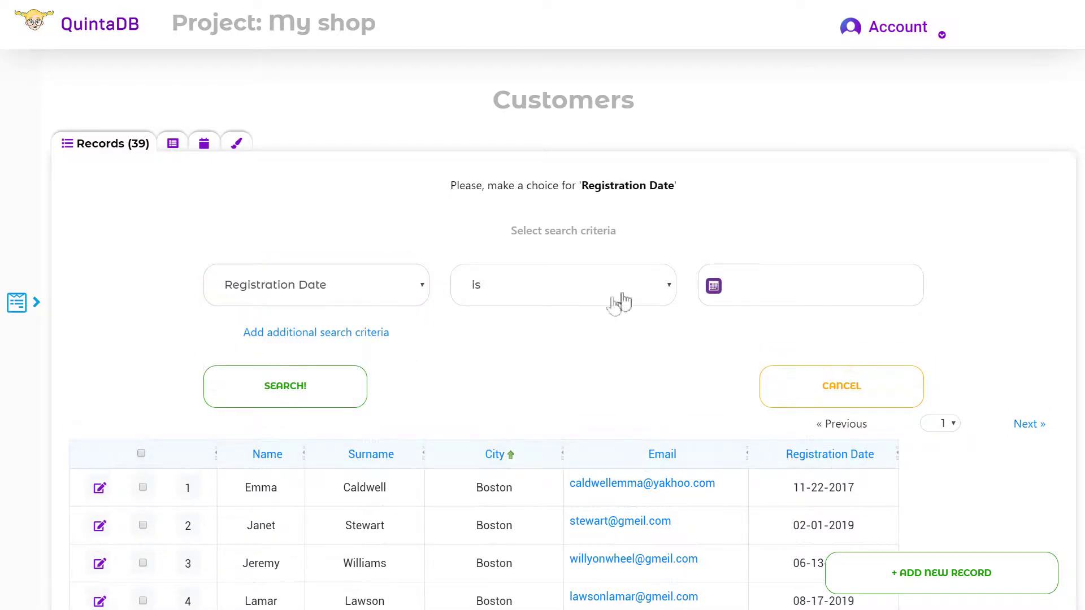
left_click(644, 293)
left_click(588, 372)
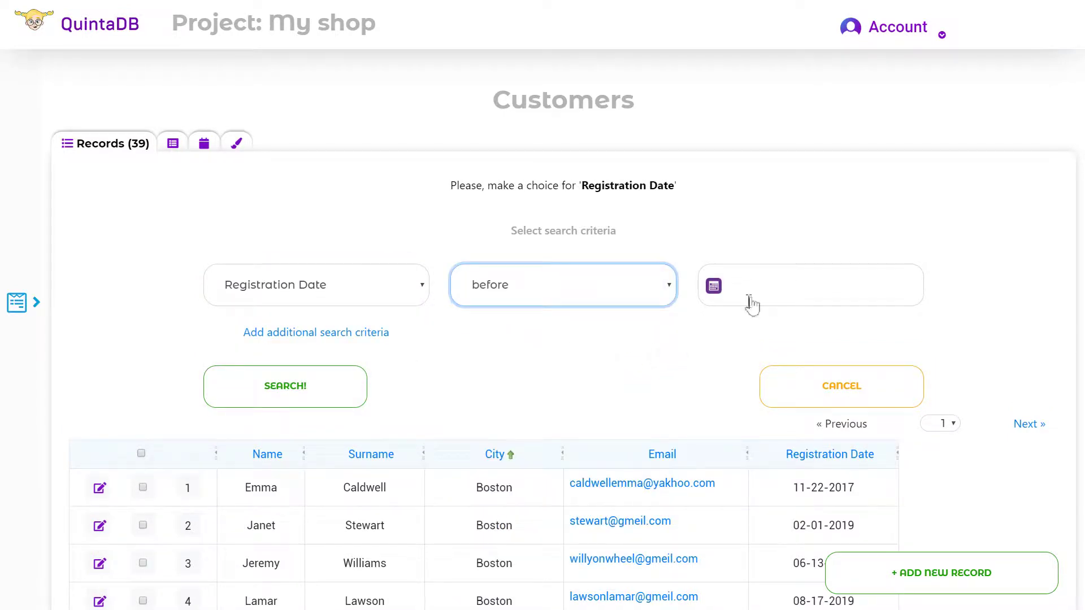
left_click(760, 299)
left_click(835, 323)
scroll(830, 542, "down", 3)
left_click(819, 477)
left_click(777, 323)
left_click(783, 338)
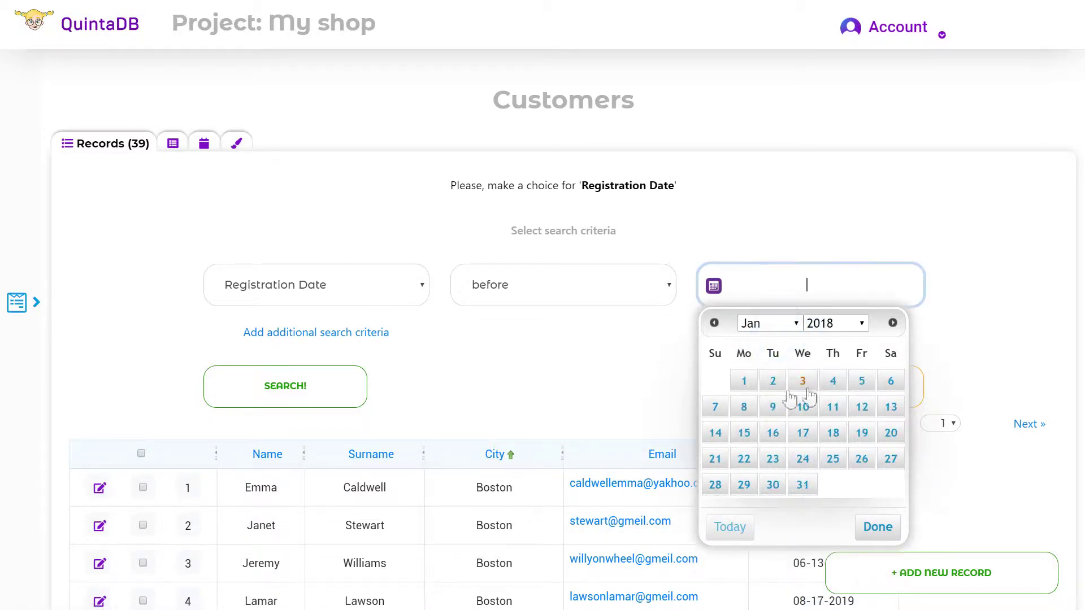
left_click(743, 386)
left_click(307, 416)
Select all 19 found records and choose Email newsletter from Actions
scroll(552, 308, "down", 5)
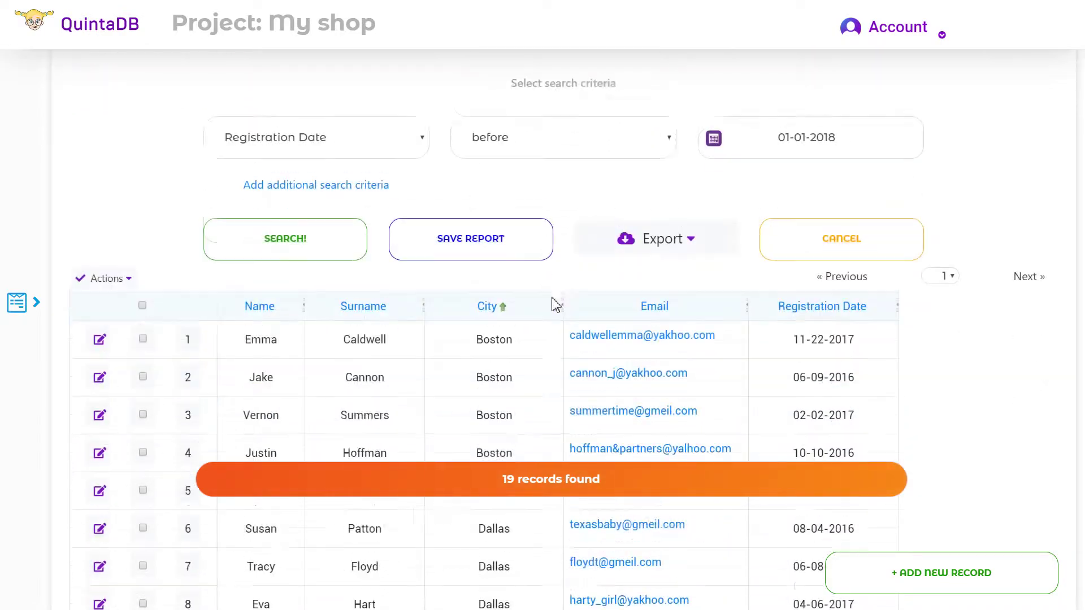
scroll(552, 297, "down", 4)
scroll(351, 339, "up", 3)
scroll(316, 339, "up", 4)
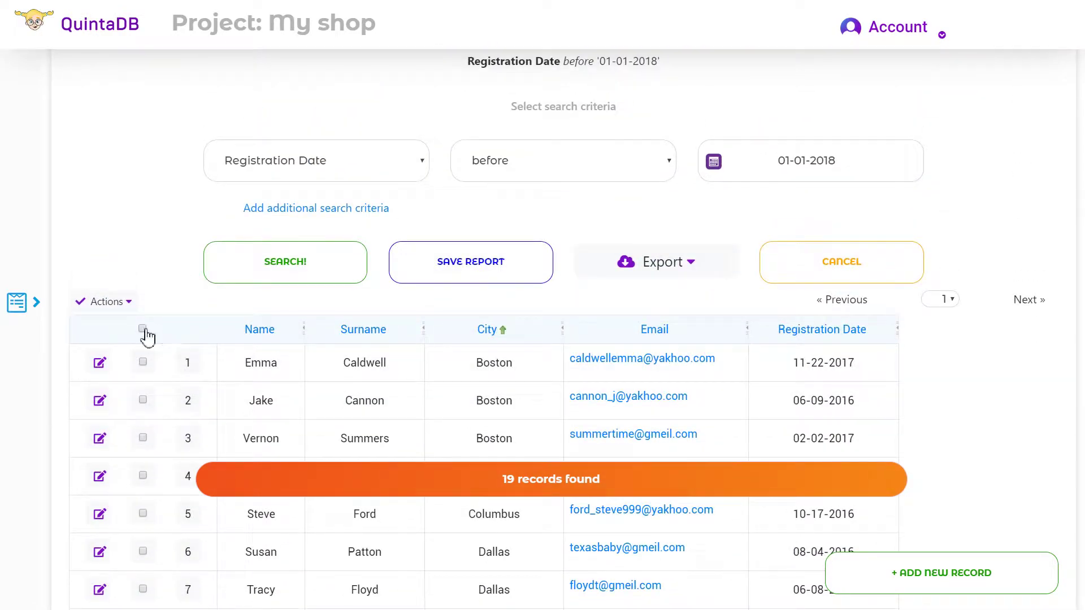
left_click(144, 329)
left_click(108, 301)
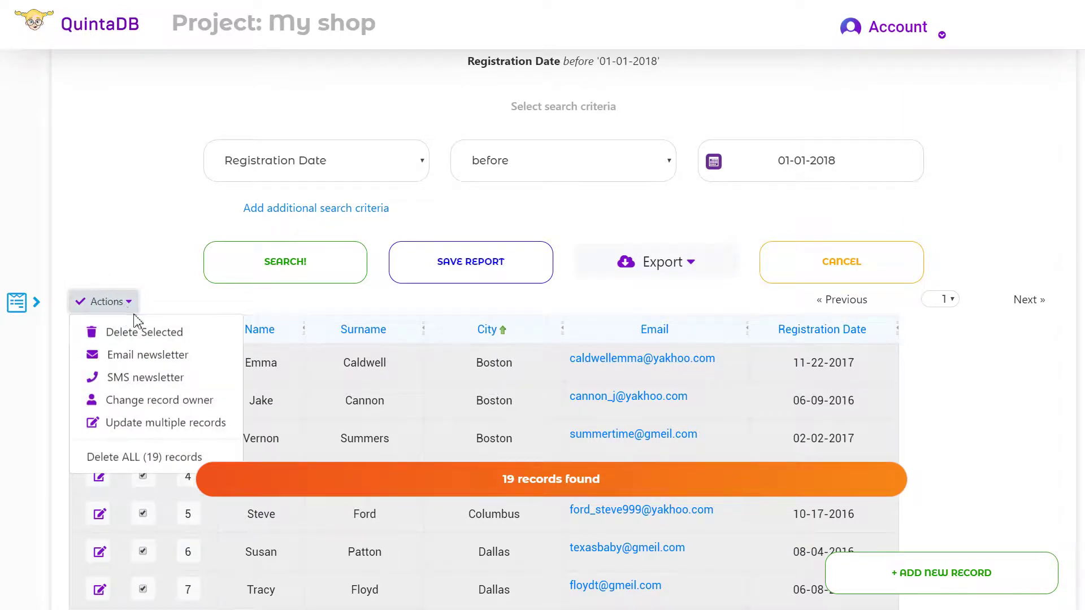
left_click(191, 363)
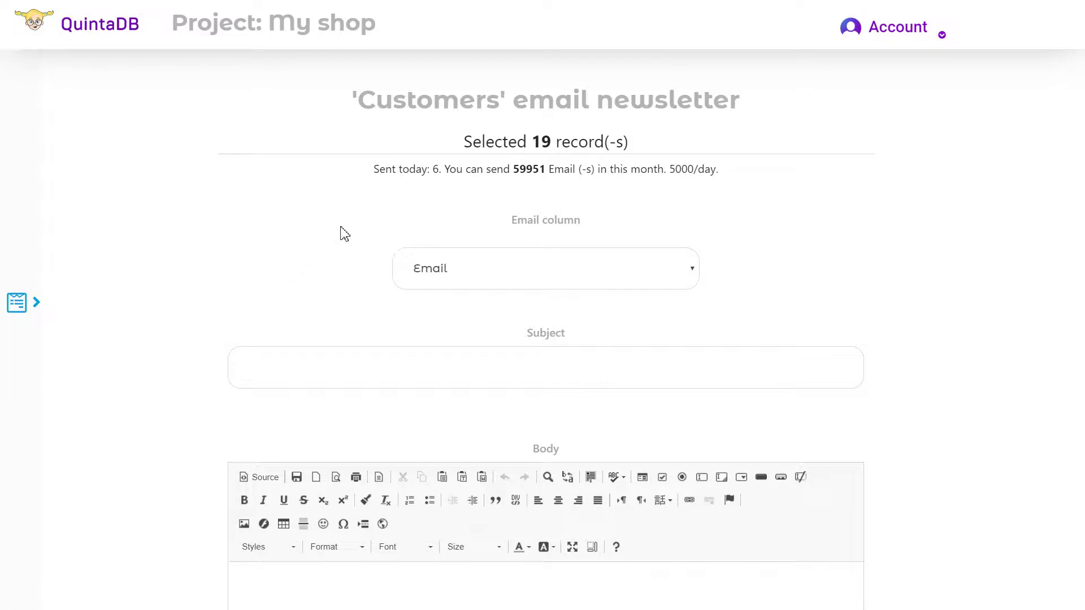
Keep Email as the recipient email column
left_click_drag(374, 169, 757, 181)
left_click(783, 195)
left_click(690, 268)
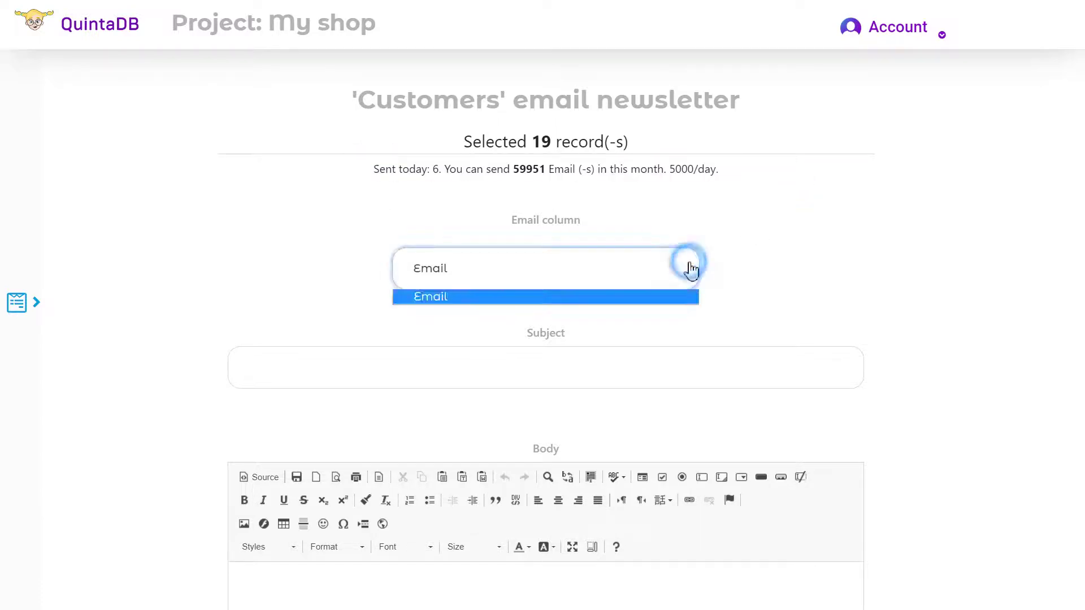
left_click(666, 302)
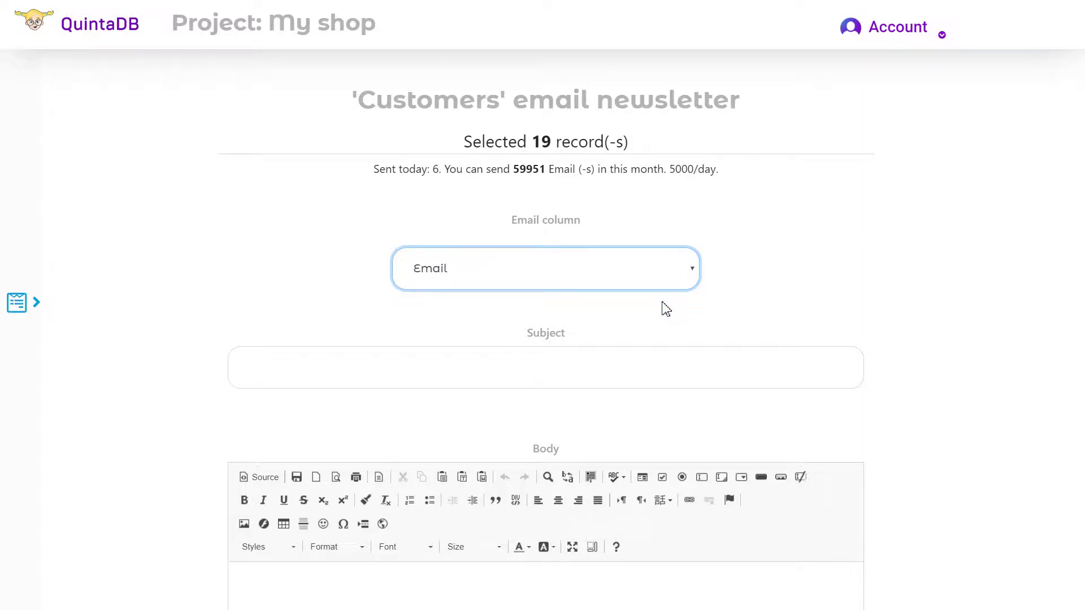
Enter the subject 'BestShop. EXTRA 30% OFF'
left_click(627, 361)
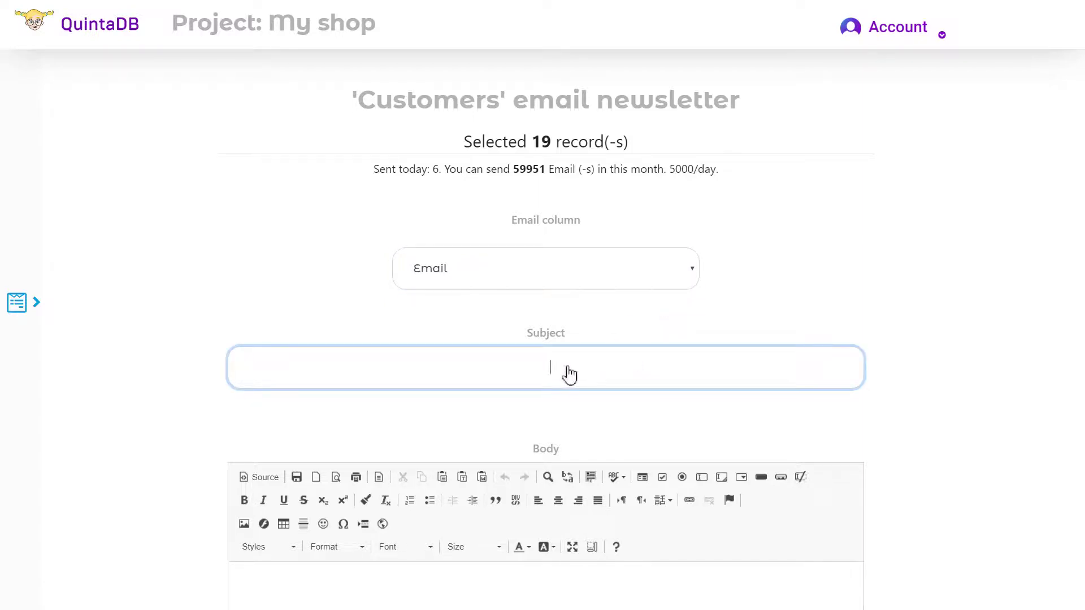
type("BestShop. Ex")
key("BackSpace")
type("XTRA 30% OFF")
left_click(960, 396)
scroll(622, 461, "down", 5)
left_click(522, 342)
Type the four body lines, from 'Hillo Dear Client!' to 'Use code BEST-SHOP-2019'
type("Hi")
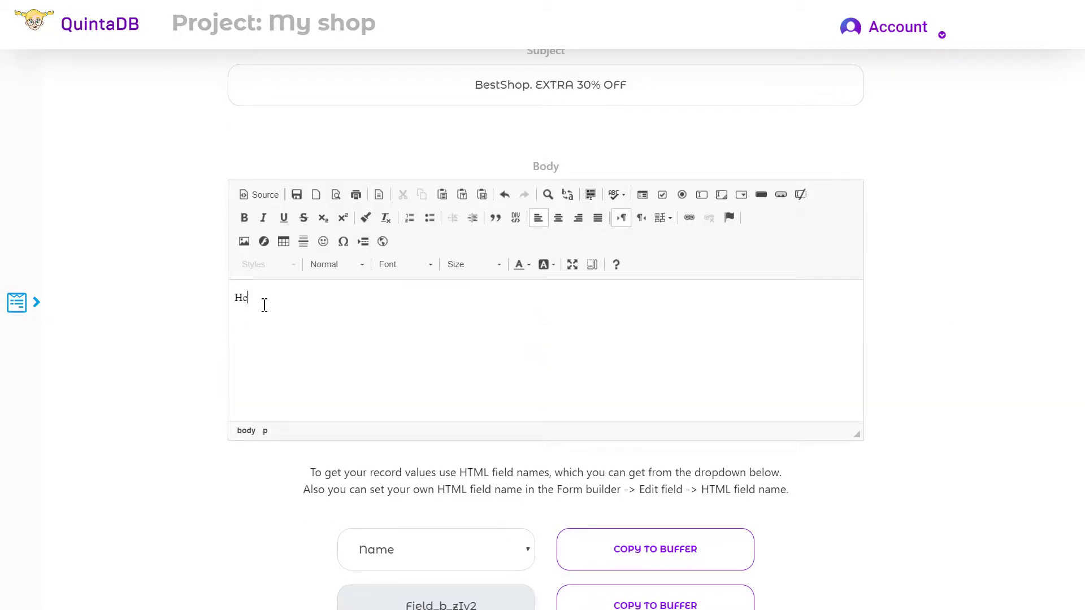
type("llo Dear Client!")
key("Return")
type("Here is some special offer to you:")
key("Return")
type("EXTRA 30% OFF and FREE SHIPPING")
key("Return")
type("Use code BEST-SHOP-2019")
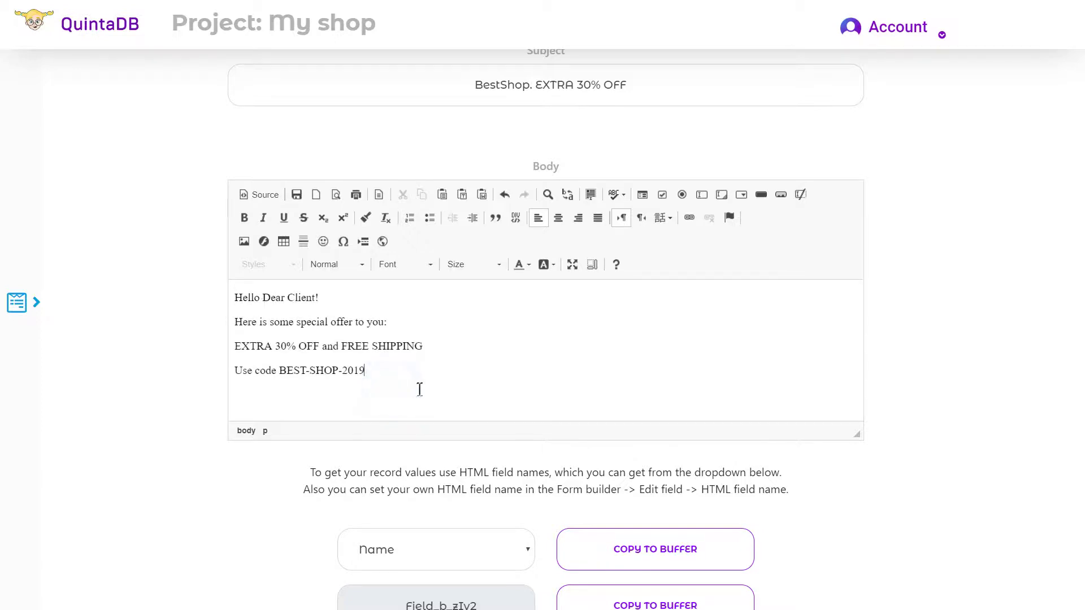
Set the body text font to Tahoma
left_click_drag(368, 372, 196, 281)
left_click(358, 266)
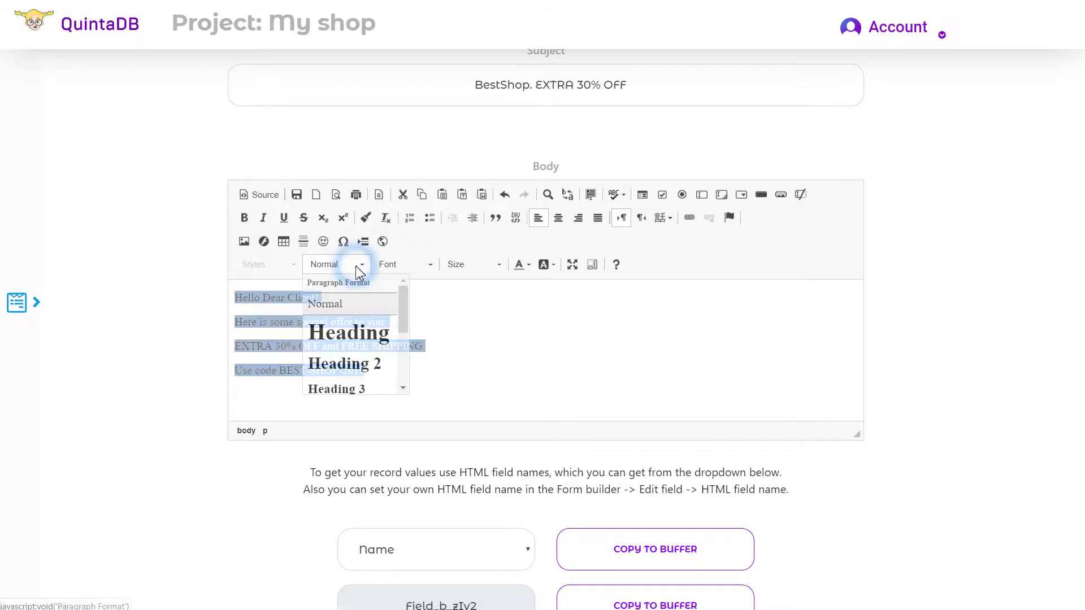
left_click(405, 265)
scroll(416, 328, "down", 3)
left_click(417, 317)
Make the greeting a heading and the following three lines Heading 2
left_click_drag(337, 298, 234, 299)
left_click(336, 265)
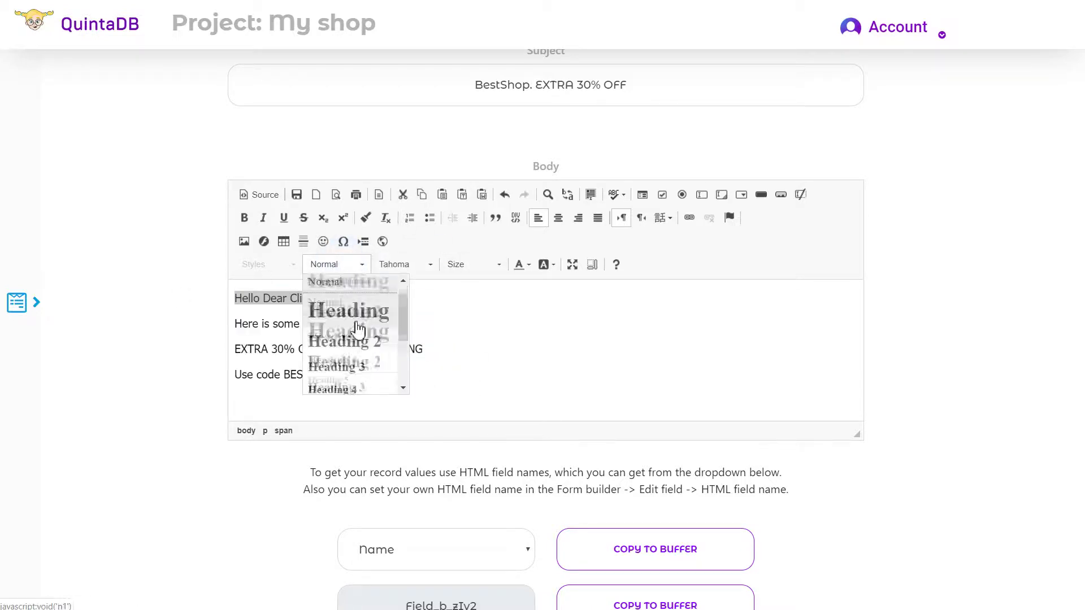
left_click(351, 341)
left_click(437, 362)
left_click_drag(429, 384, 233, 330)
left_click(358, 264)
left_click(339, 363)
left_click(472, 334)
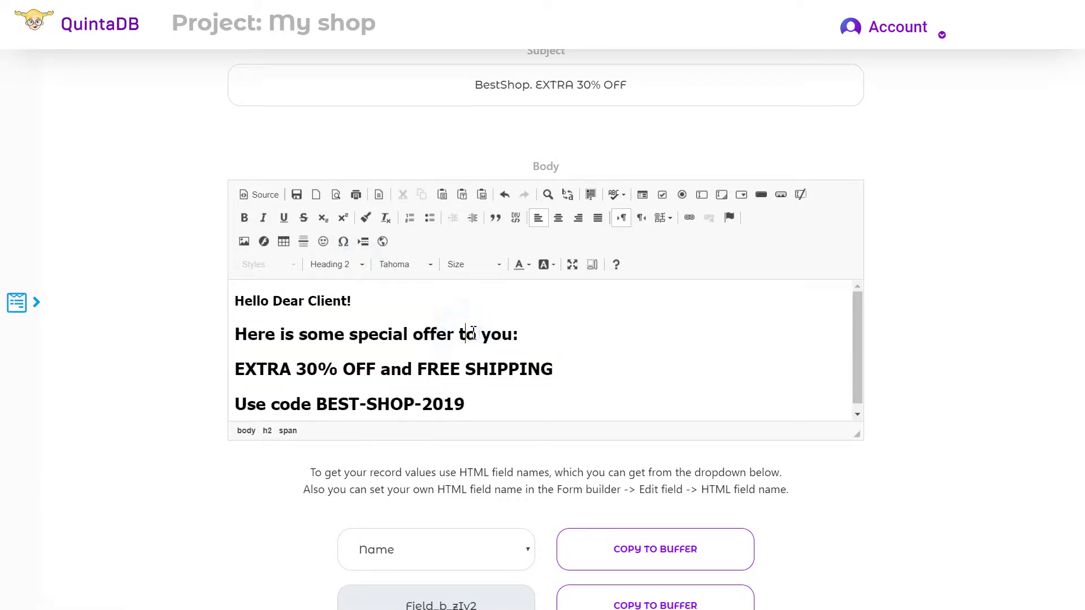
Colour 30% and FREE SHIPPING red and make the code line Heading 3
left_click_drag(296, 369, 338, 369)
left_click(518, 265)
left_click(537, 330)
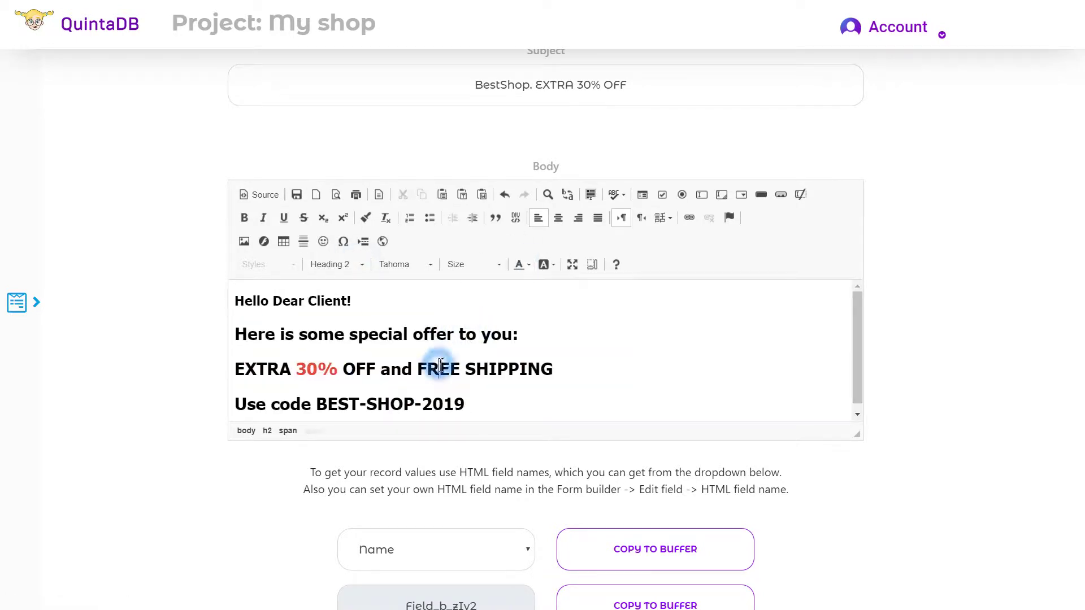
left_click_drag(418, 369, 560, 368)
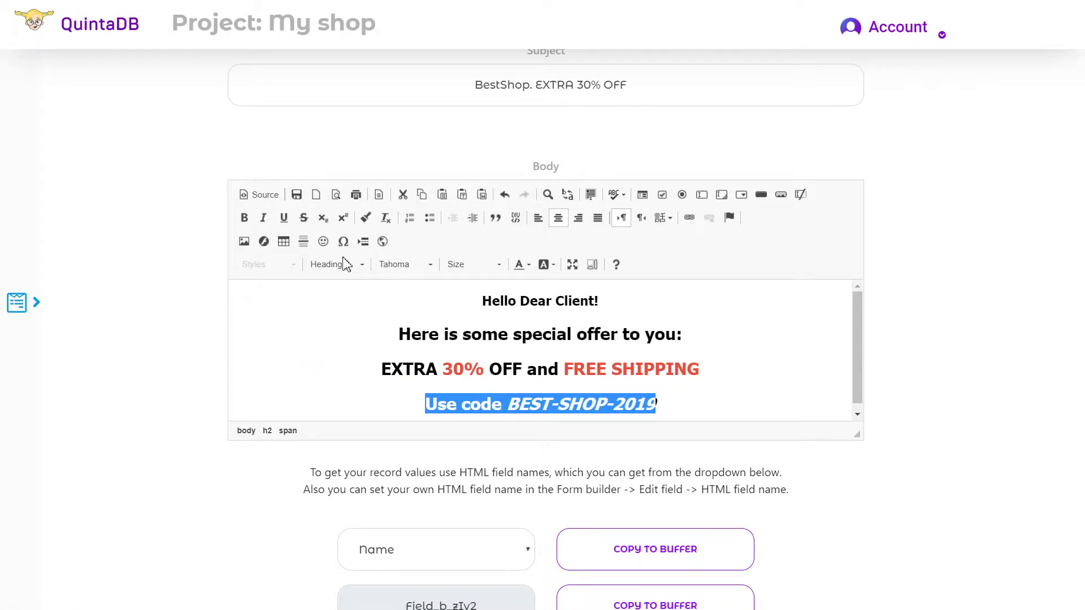
left_click(363, 265)
left_click(368, 382)
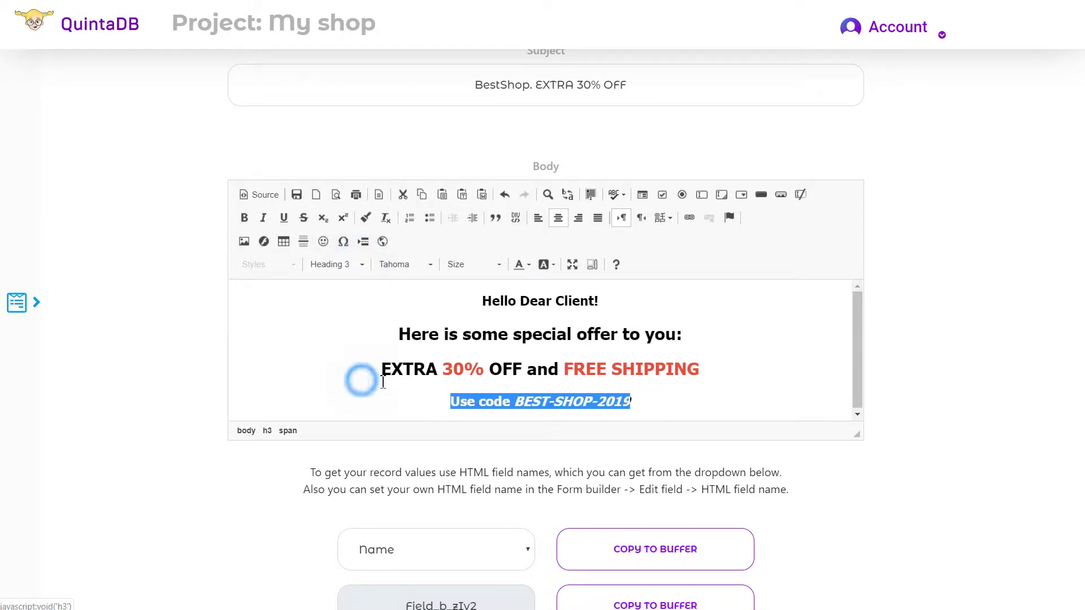
left_click(701, 382)
left_click(766, 328)
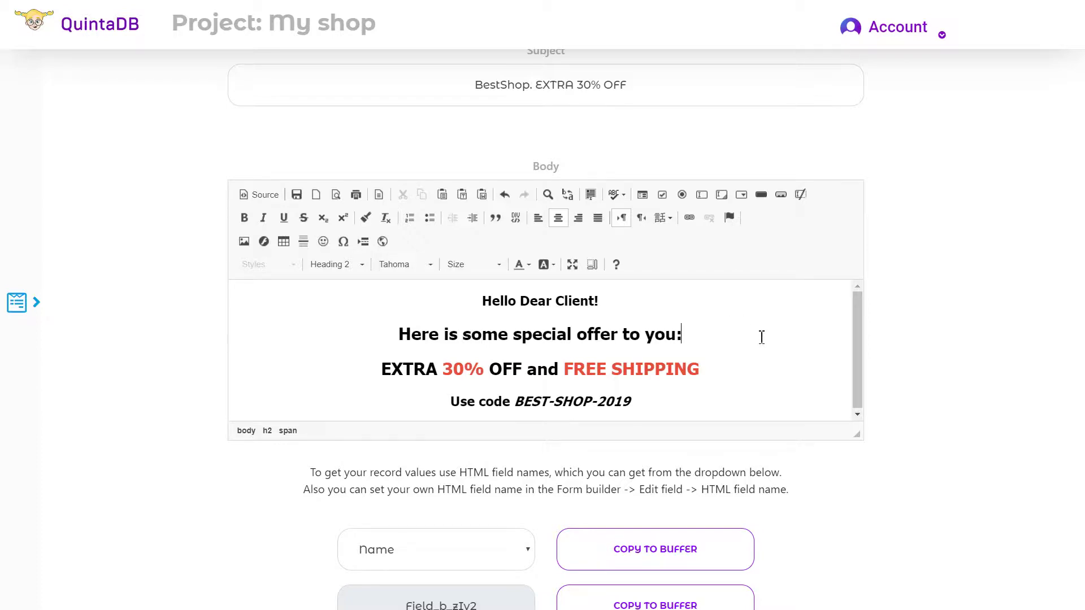
scroll(531, 469, "down", 3)
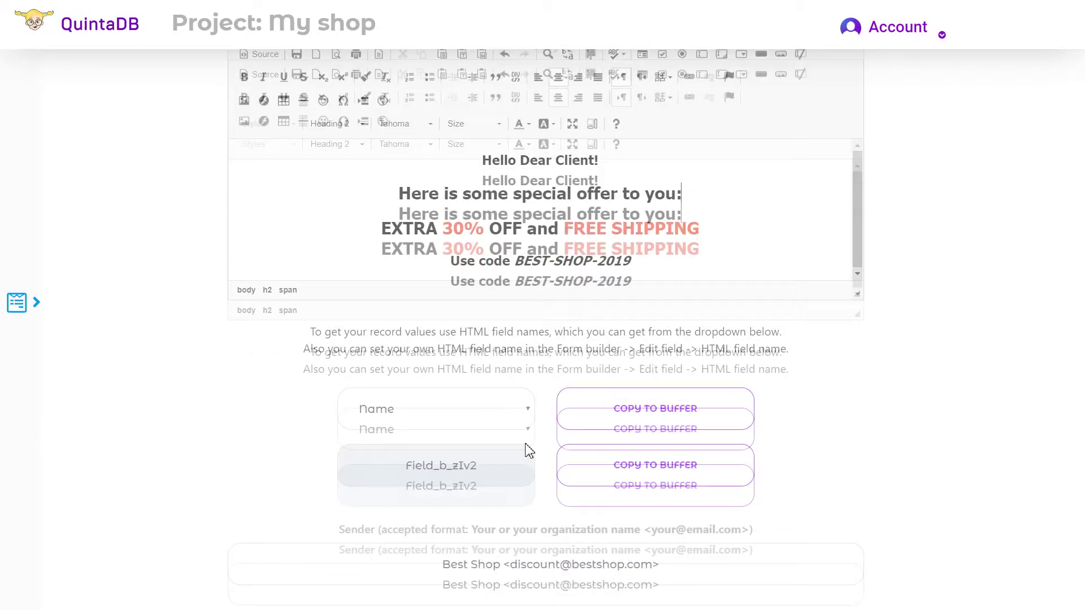
Replace 'Dear Client' in the greeting with the Name field placeholder Field_b_zIv2
left_click(516, 412)
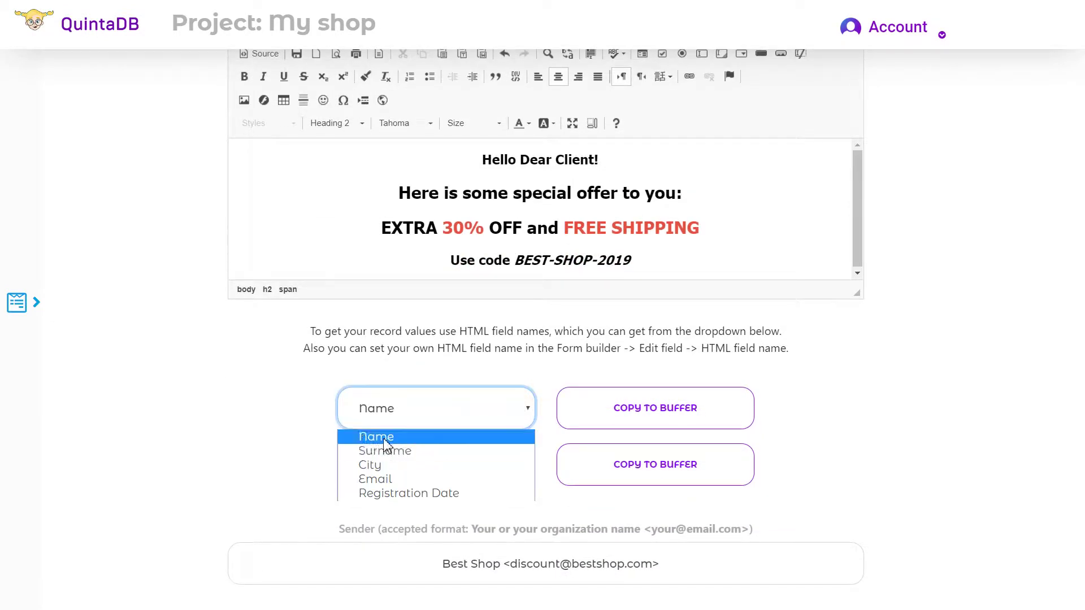
left_click(447, 437)
left_click(622, 473)
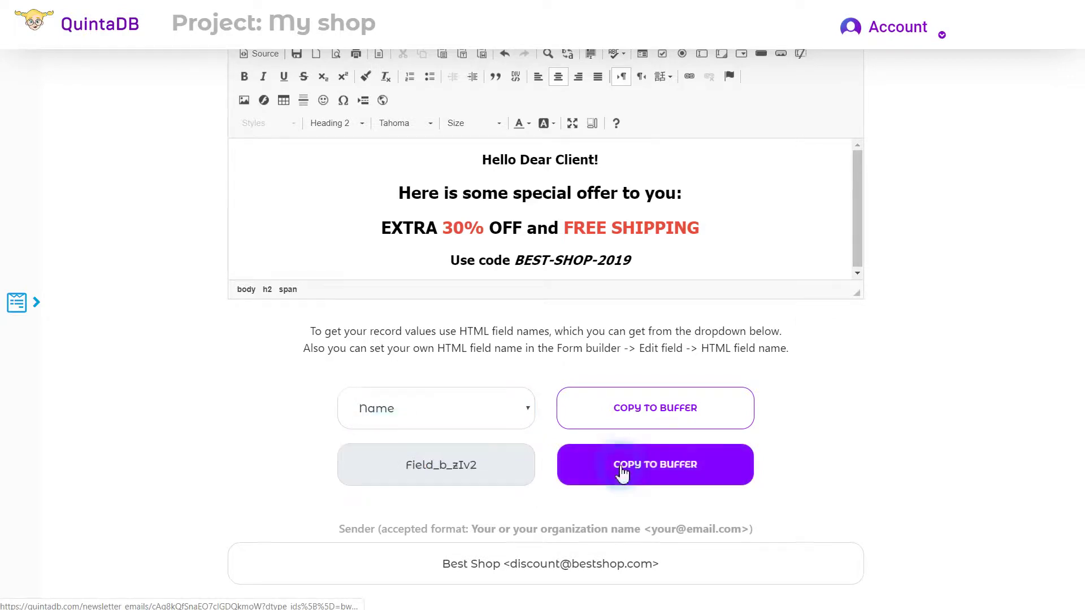
scroll(559, 395, "up", 3)
left_click_drag(520, 301, 596, 299)
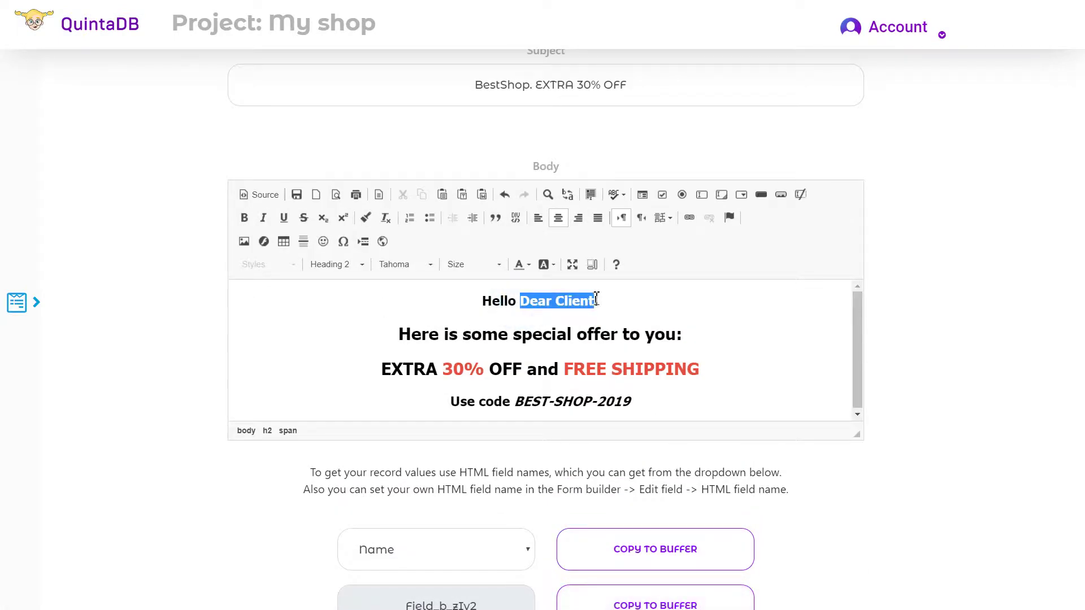
type("Field_b_zIv2")
left_click(655, 319)
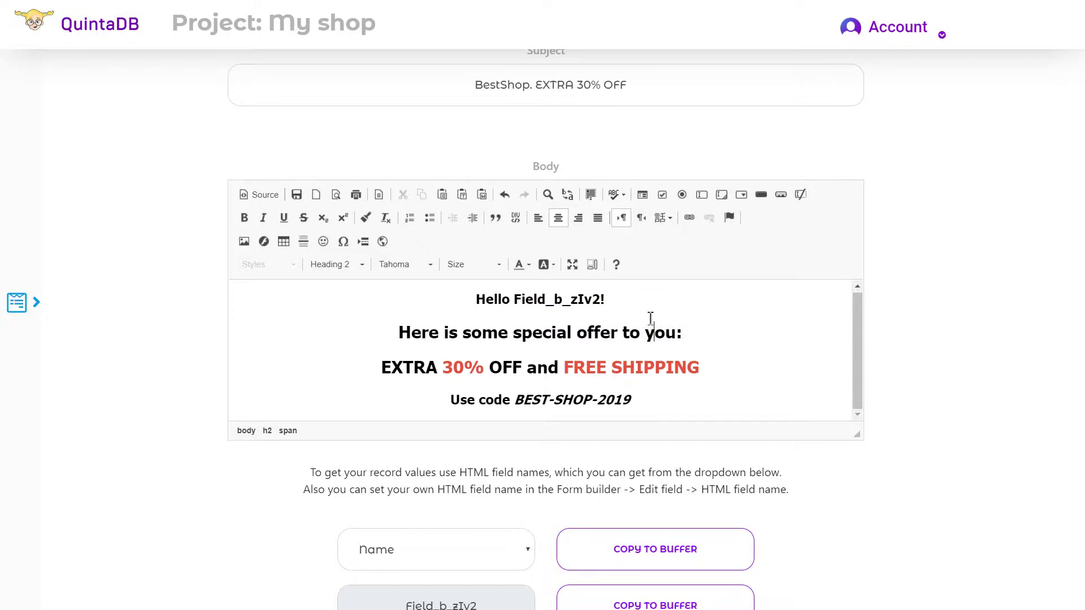
left_click(752, 349)
scroll(758, 367, "down", 4)
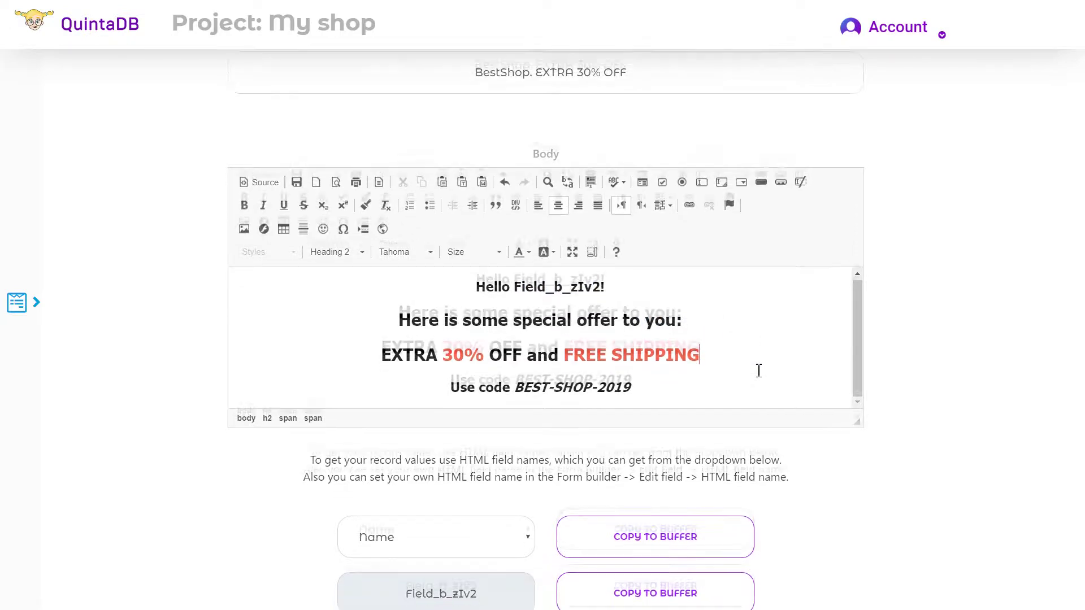
scroll(805, 377, "down", 3)
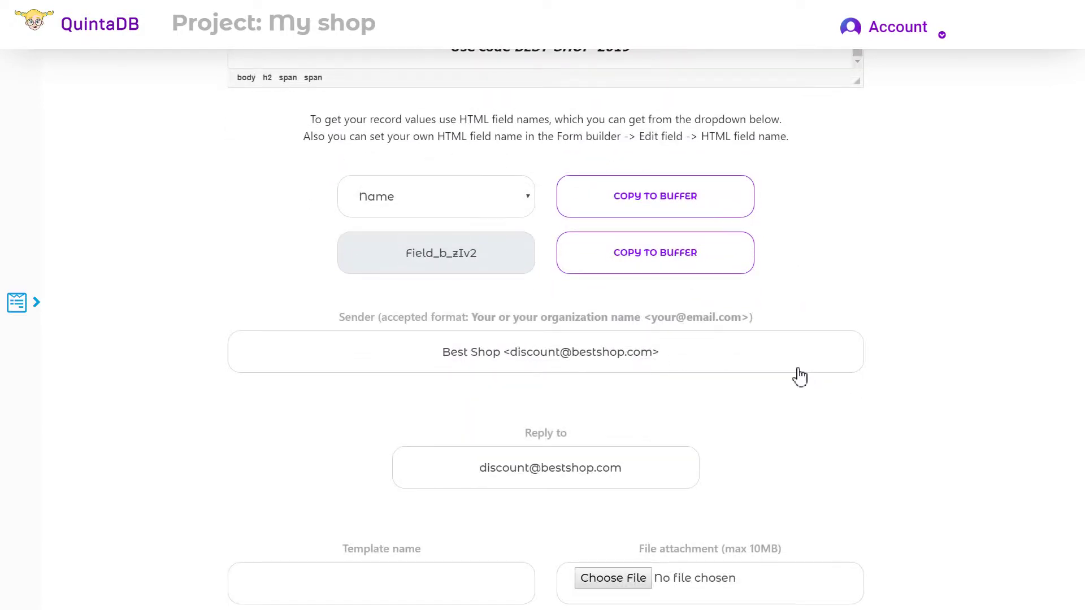
Check the Sender and Reply to addresses
scroll(761, 335, "down", 1)
left_click_drag(707, 211, 410, 213)
left_click(658, 264)
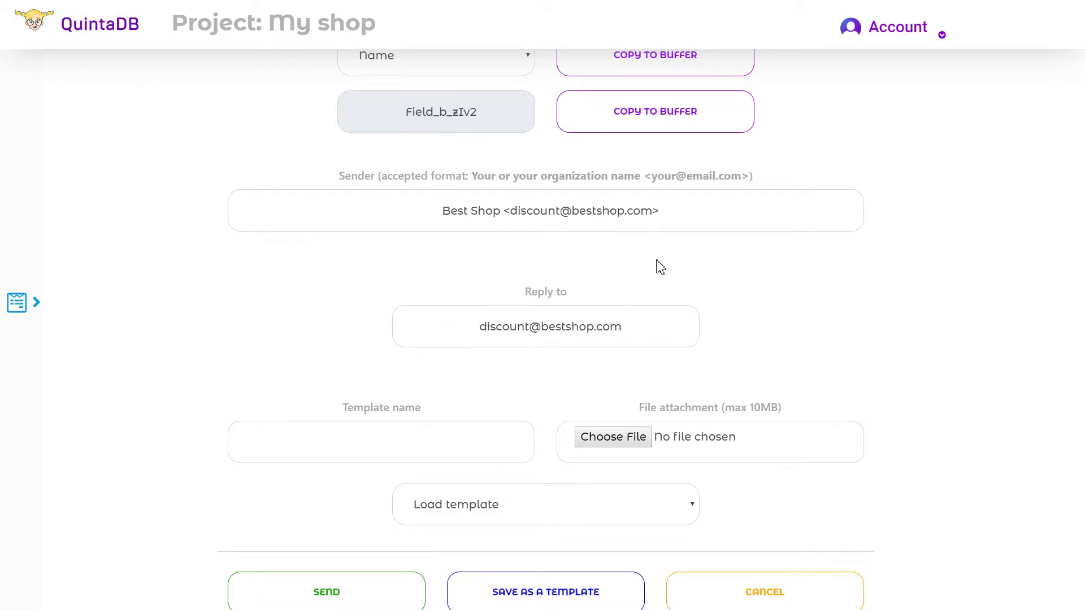
scroll(660, 267, "down", 1)
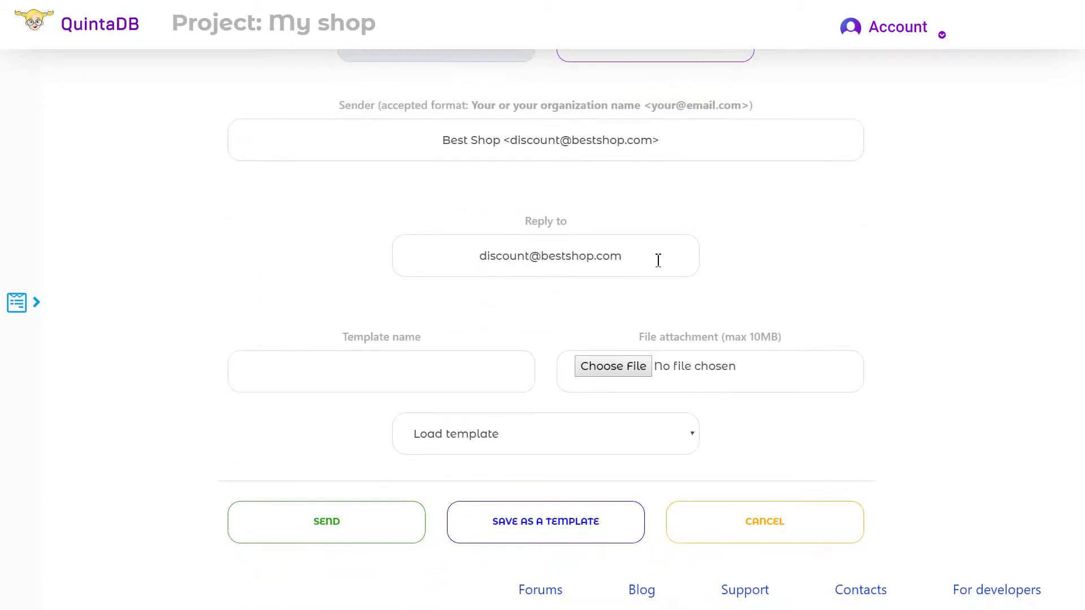
left_click_drag(660, 265, 470, 259)
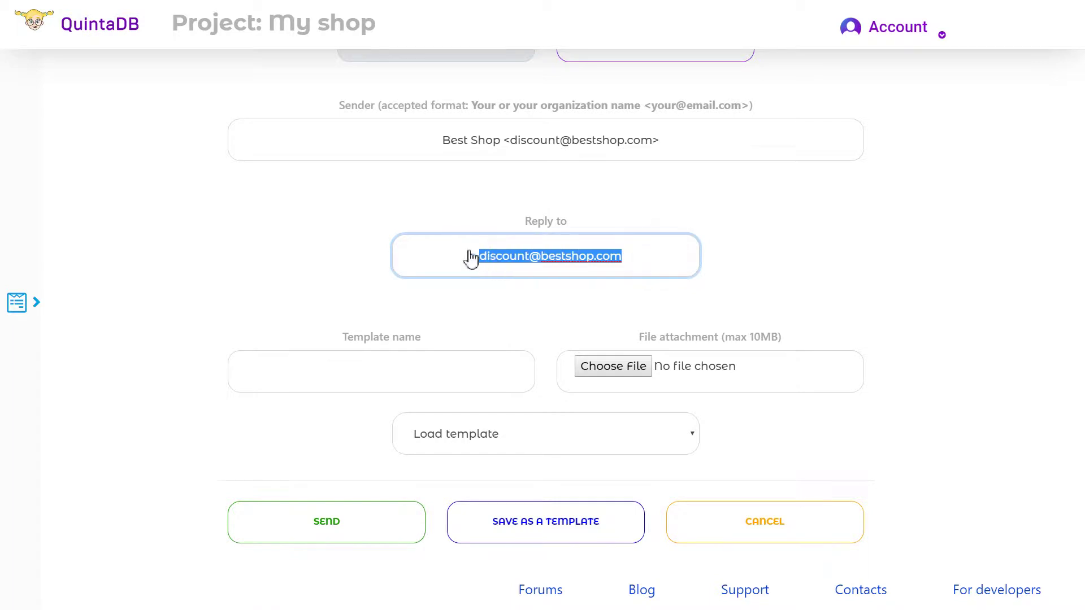
left_click(731, 287)
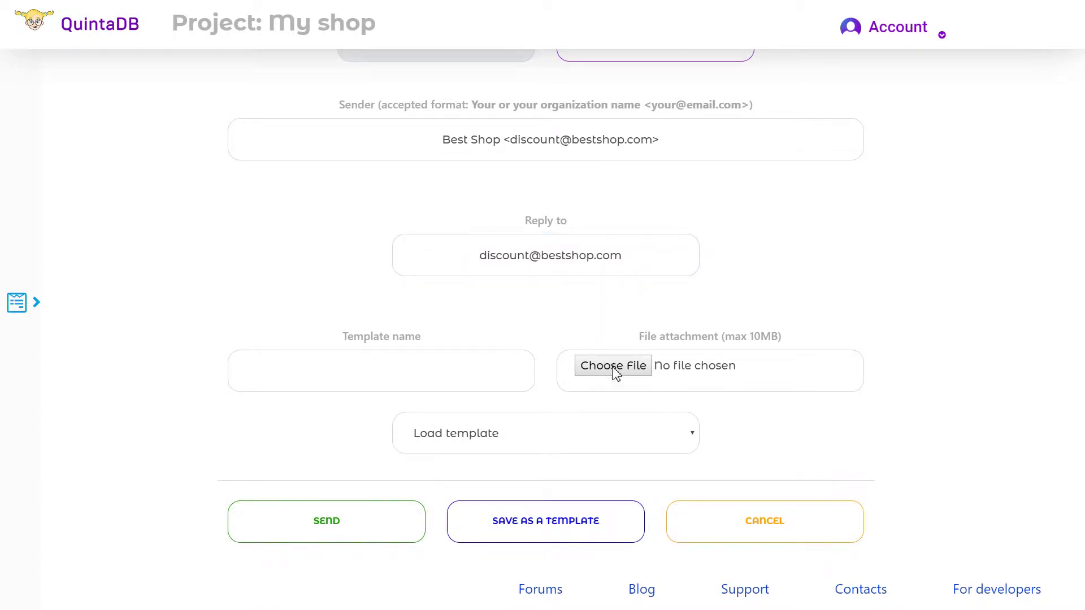
Save the email as template 'Offer 2019' and go back to the dashboard
left_click(360, 369)
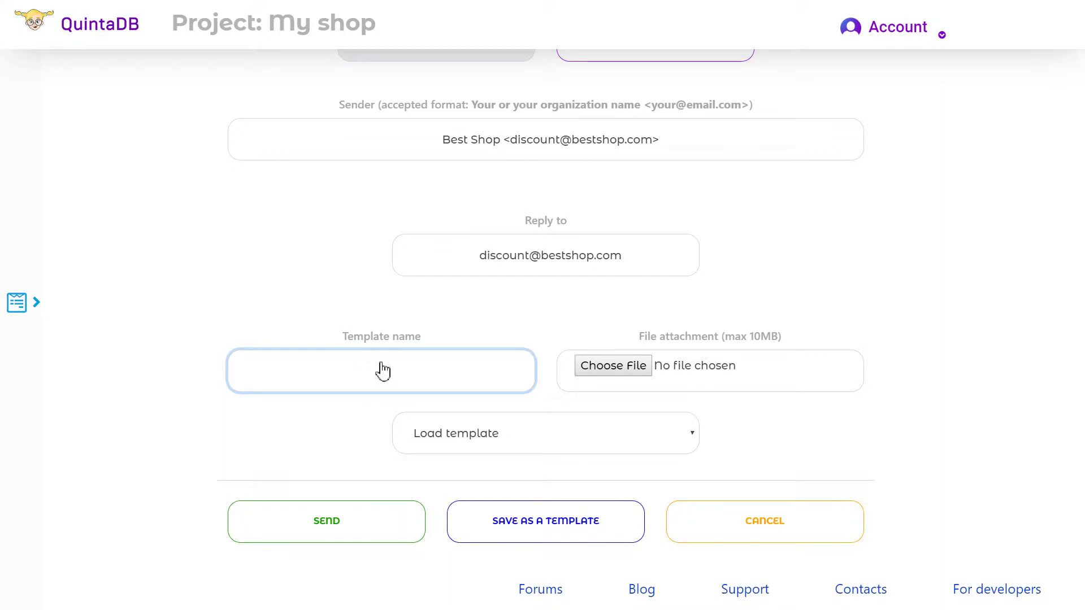
type("Offer 2019")
left_click(565, 535)
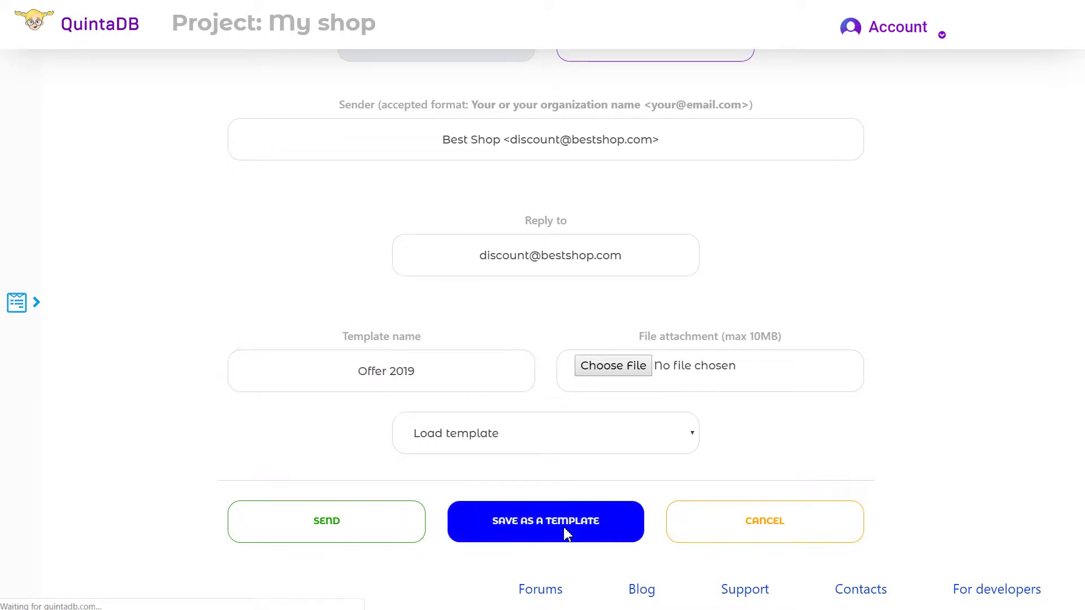
scroll(558, 363, "down", 15)
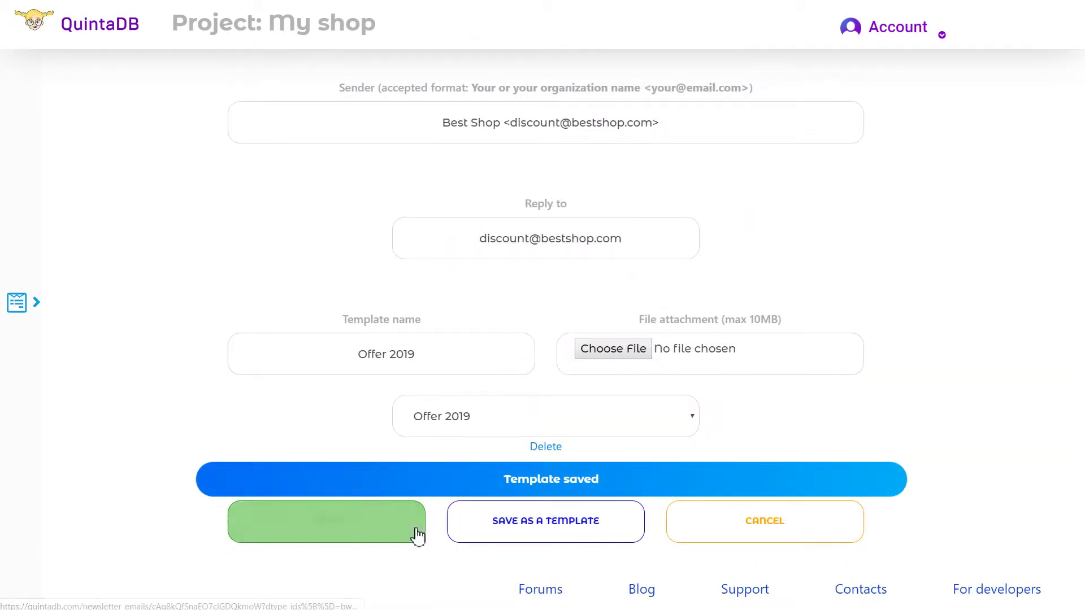
left_click(411, 539)
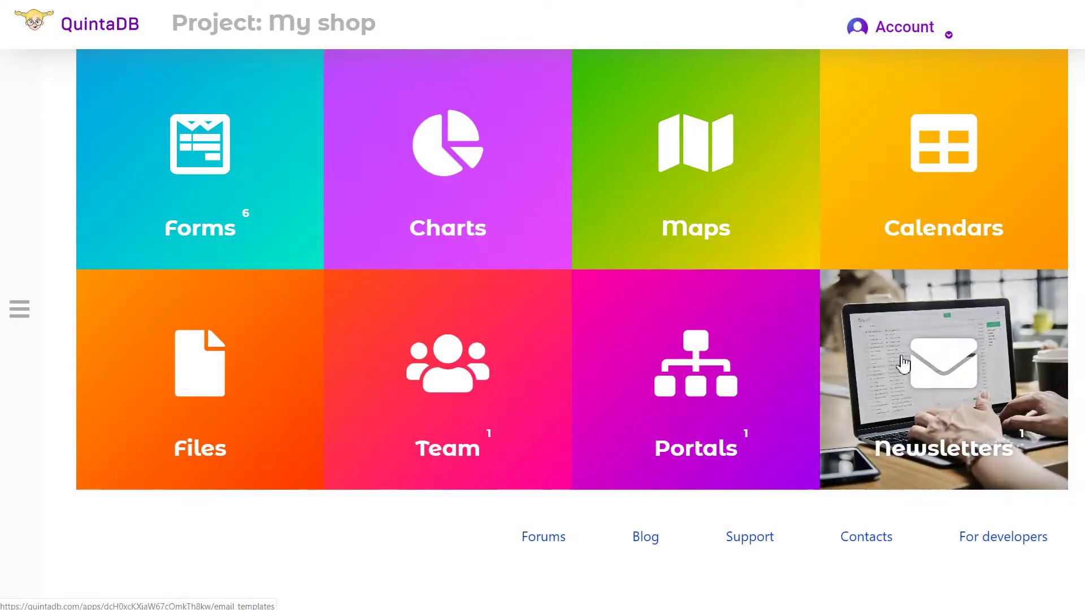
Open the Newsletters section listing the Offer 2019 template
left_click(892, 390)
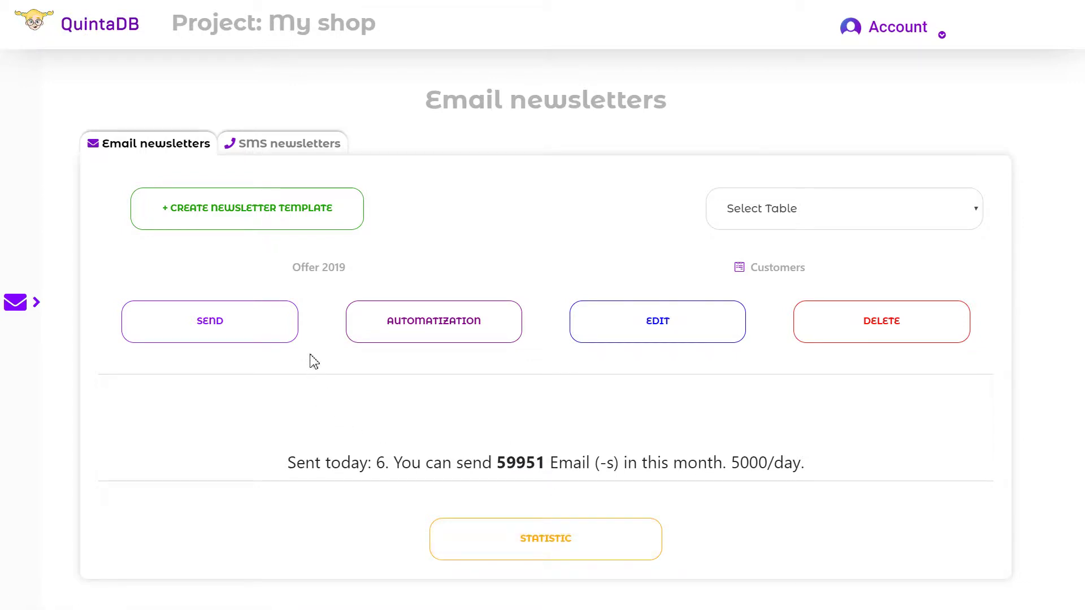
left_click(279, 342)
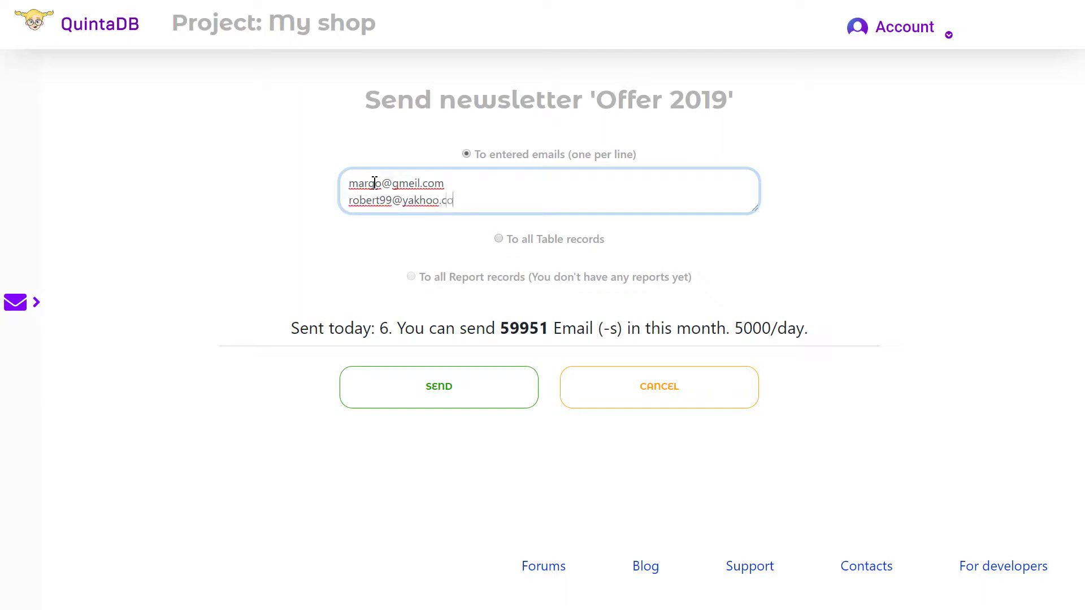
left_click(435, 237)
left_click(497, 240)
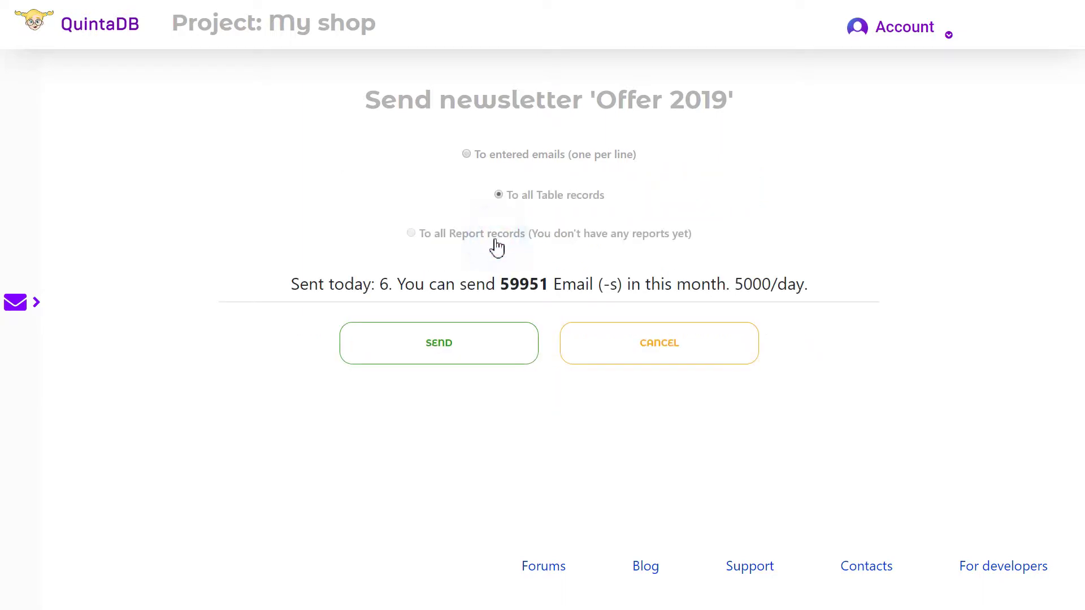
left_click(443, 232)
left_click(474, 155)
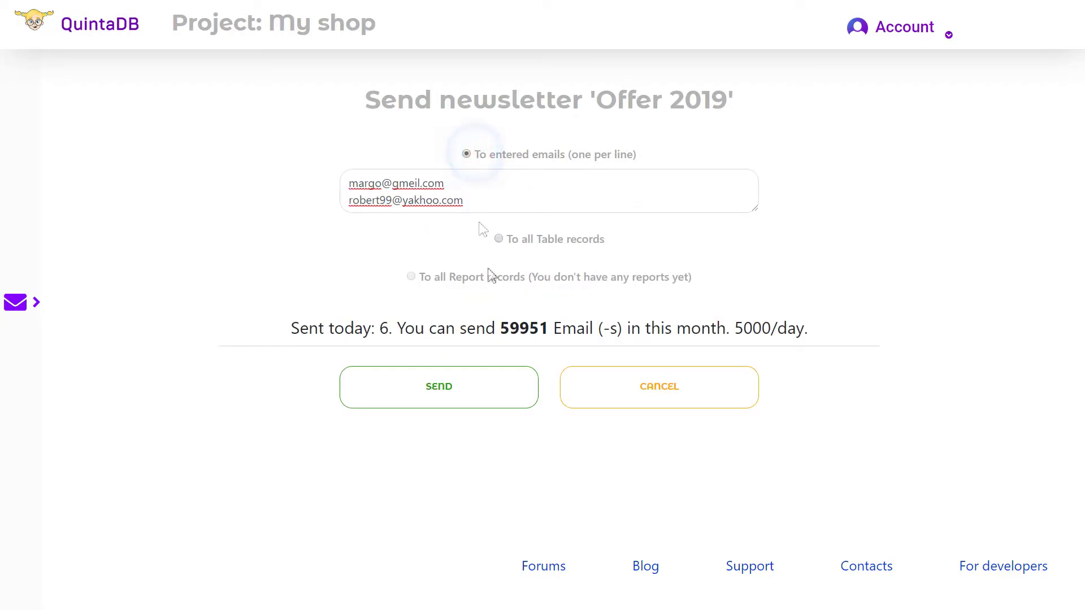
left_click(609, 382)
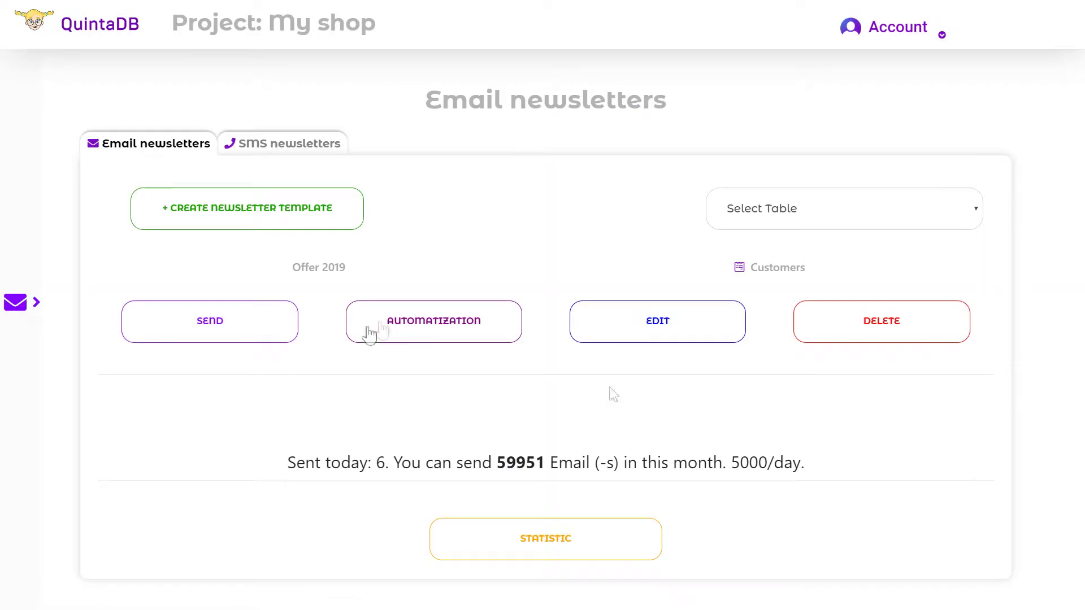
left_click(17, 302)
left_click(66, 78)
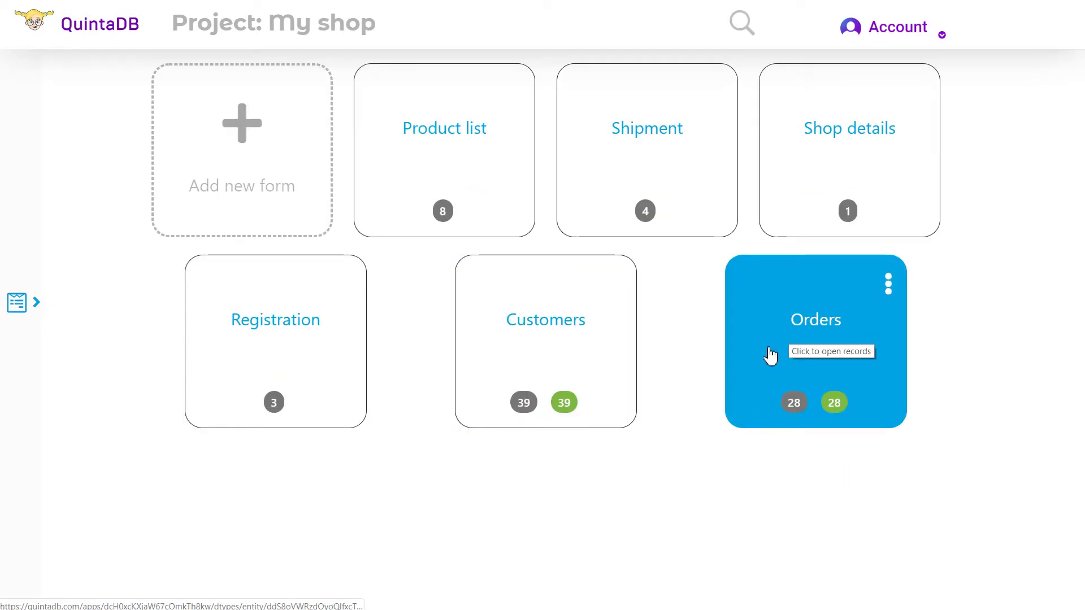
Open the Orders table and browse its 28 records
left_click(772, 355)
scroll(562, 314, "down", 9)
scroll(584, 322, "up", 4)
scroll(597, 332, "up", 5)
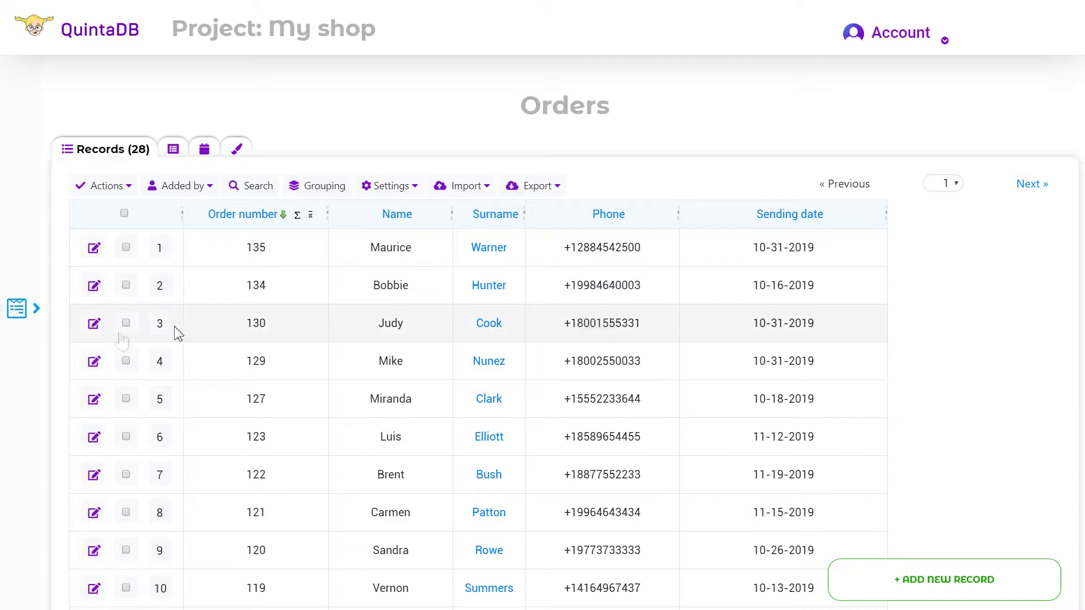
left_click(18, 309)
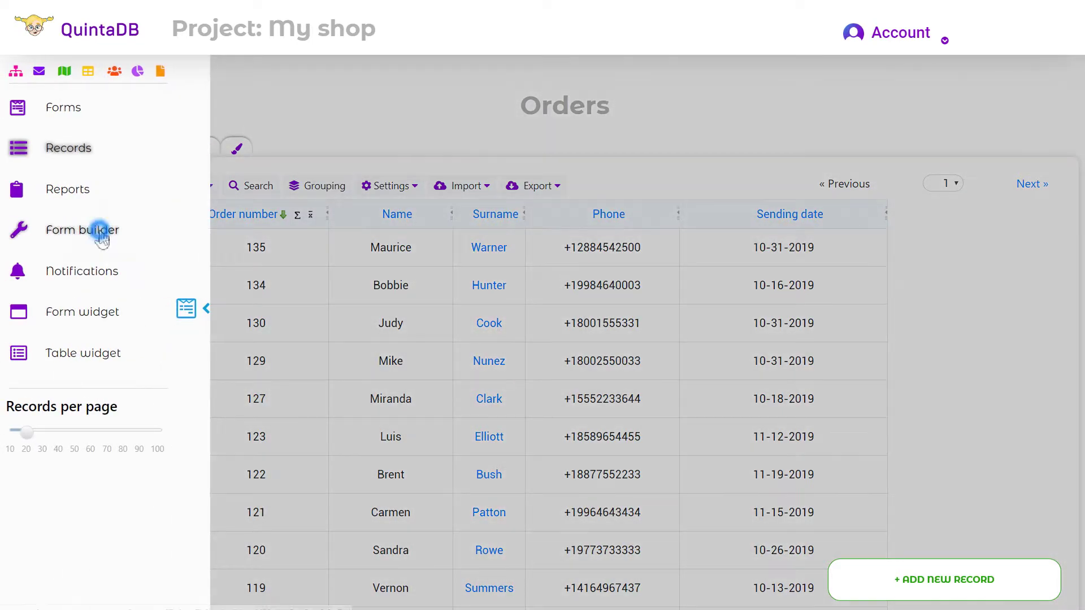
left_click(102, 230)
scroll(647, 335, "down", 1)
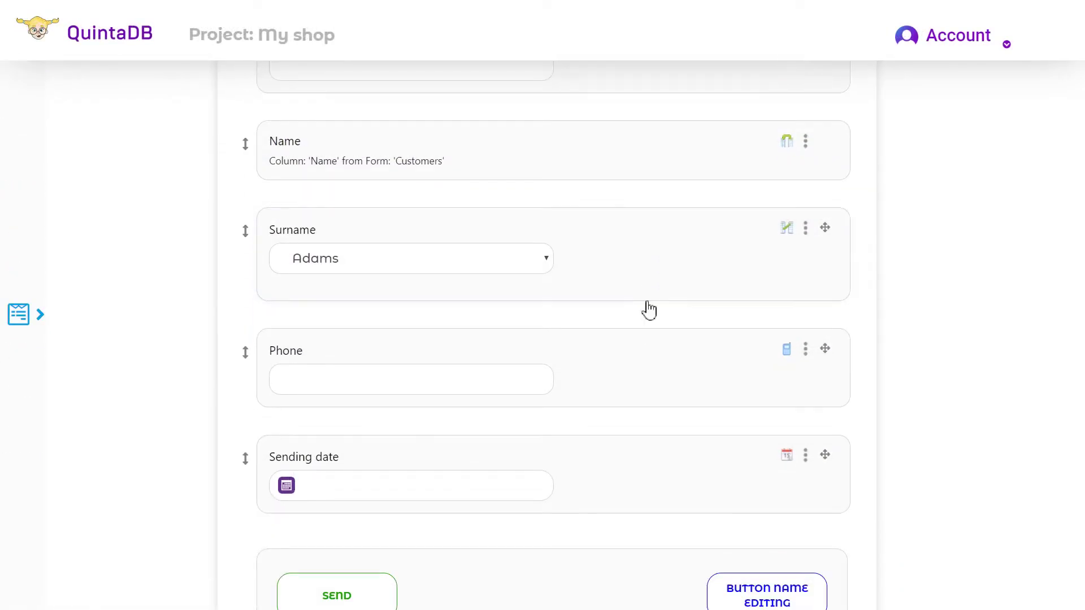
left_click(779, 370)
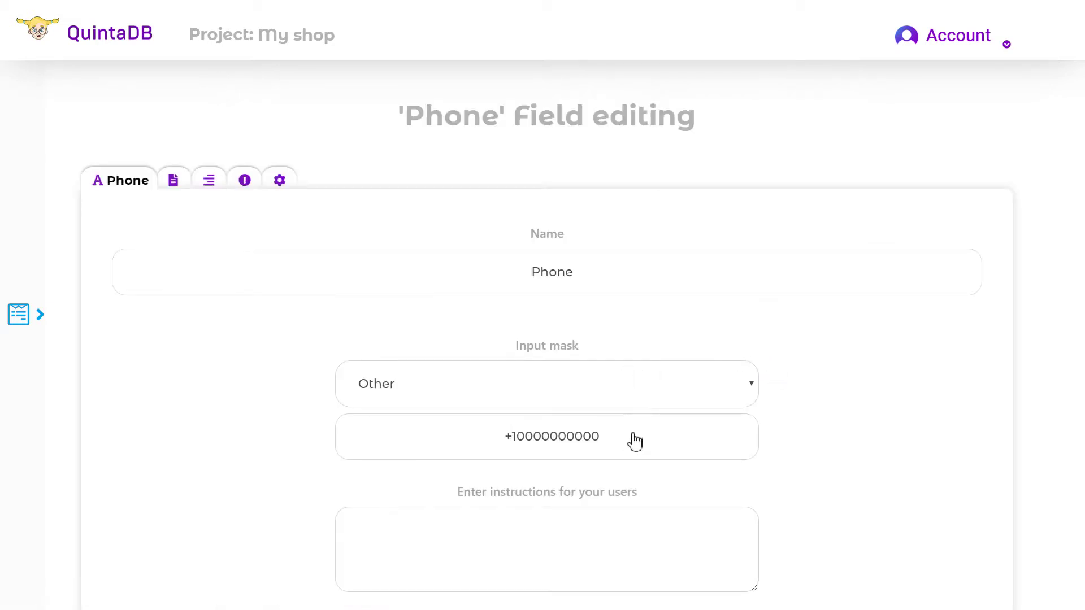
left_click_drag(633, 437, 465, 441)
left_click(659, 389)
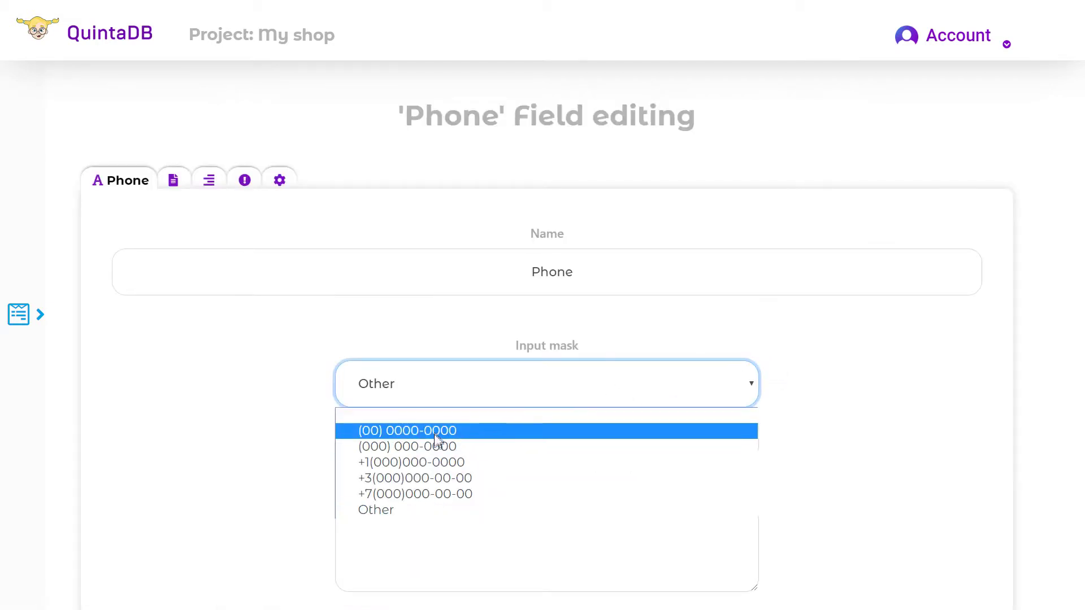
left_click(434, 511)
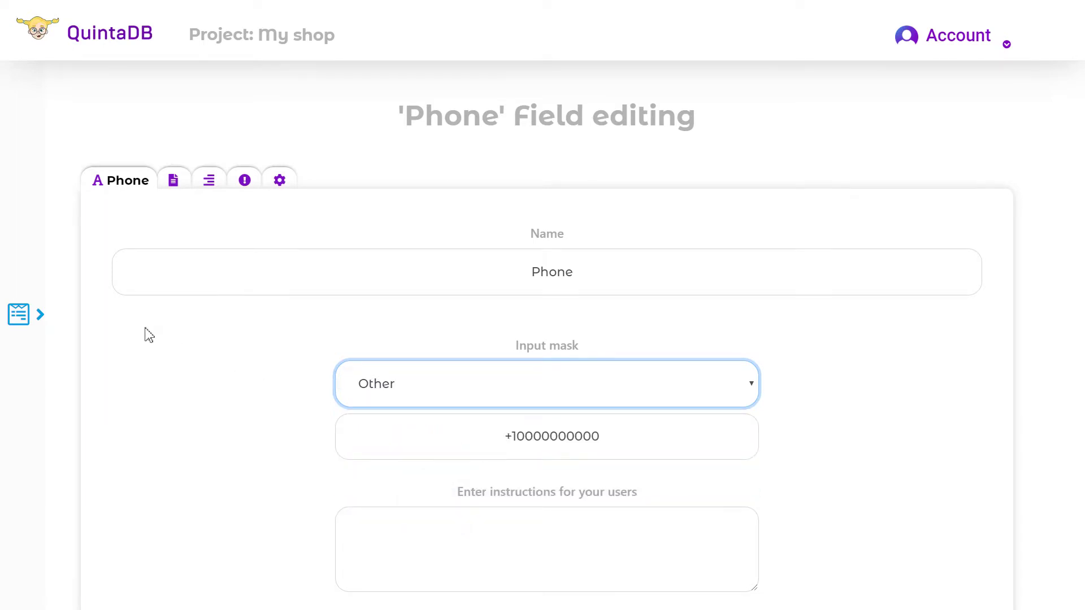
left_click(19, 315)
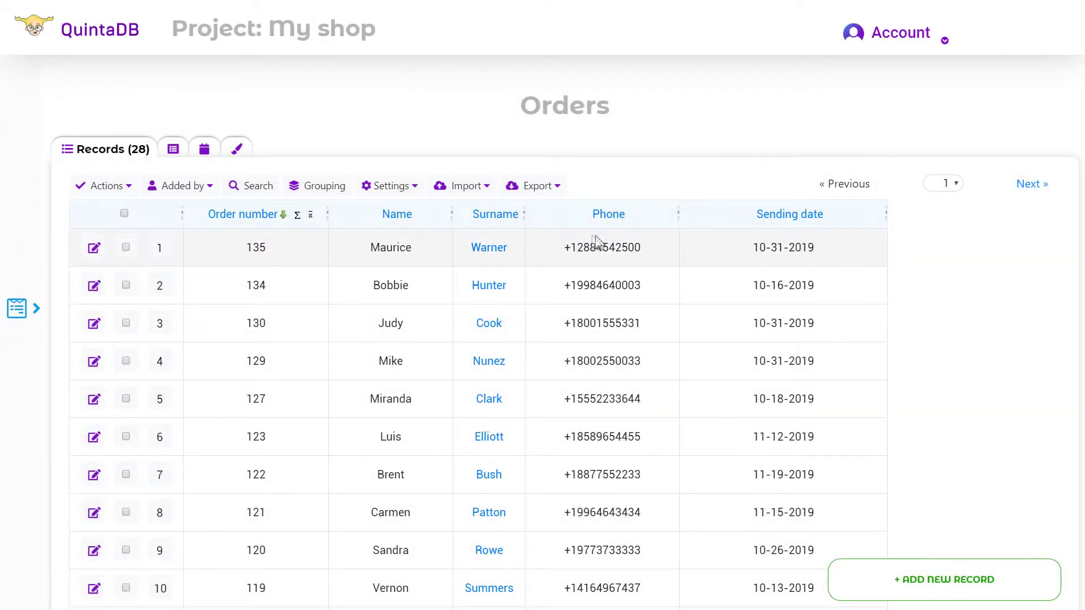
Select the first order record and choose SMS newsletter from Actions
left_click(127, 249)
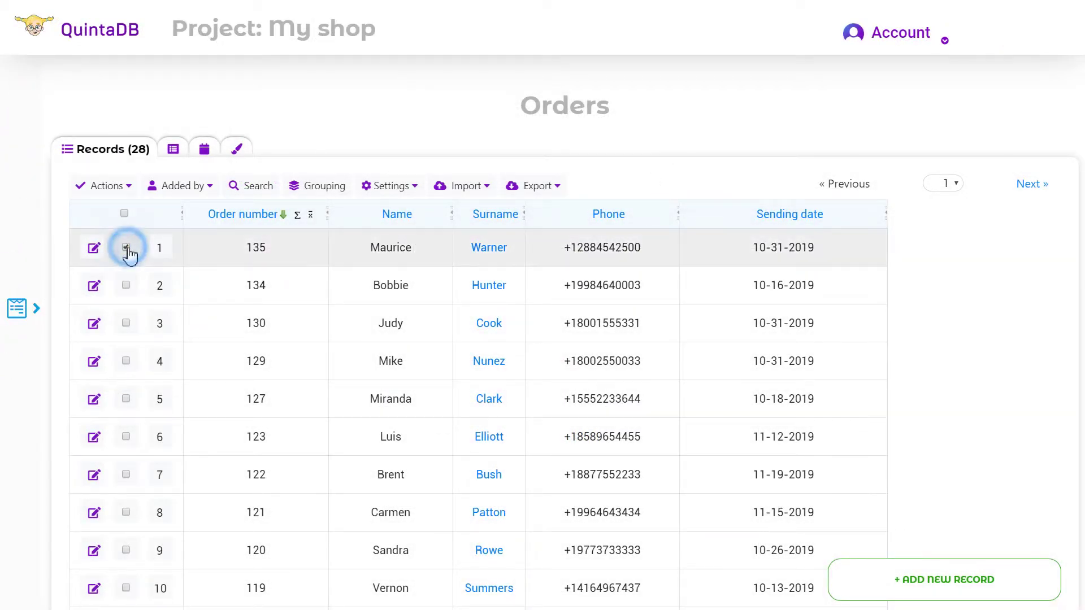
left_click(128, 189)
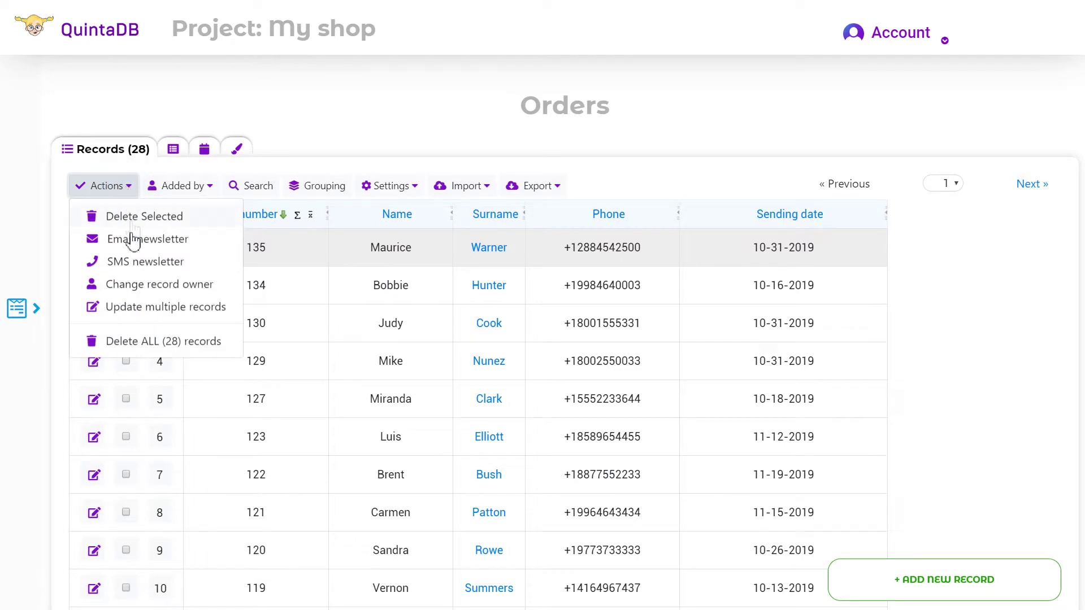
left_click(200, 265)
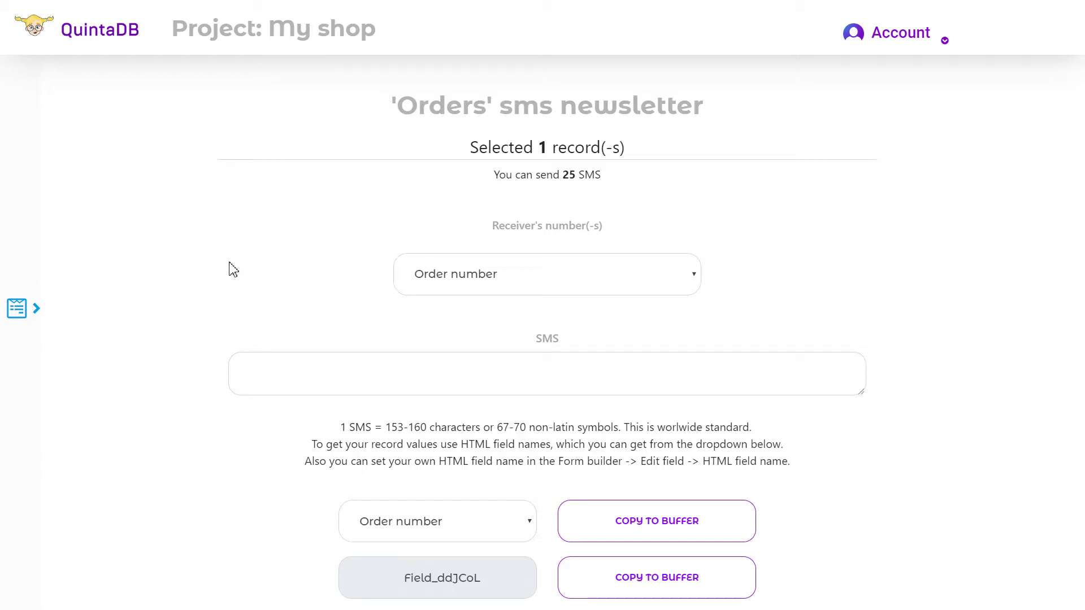
Set the receiver's number to the Phone field
left_click_drag(496, 172, 615, 181)
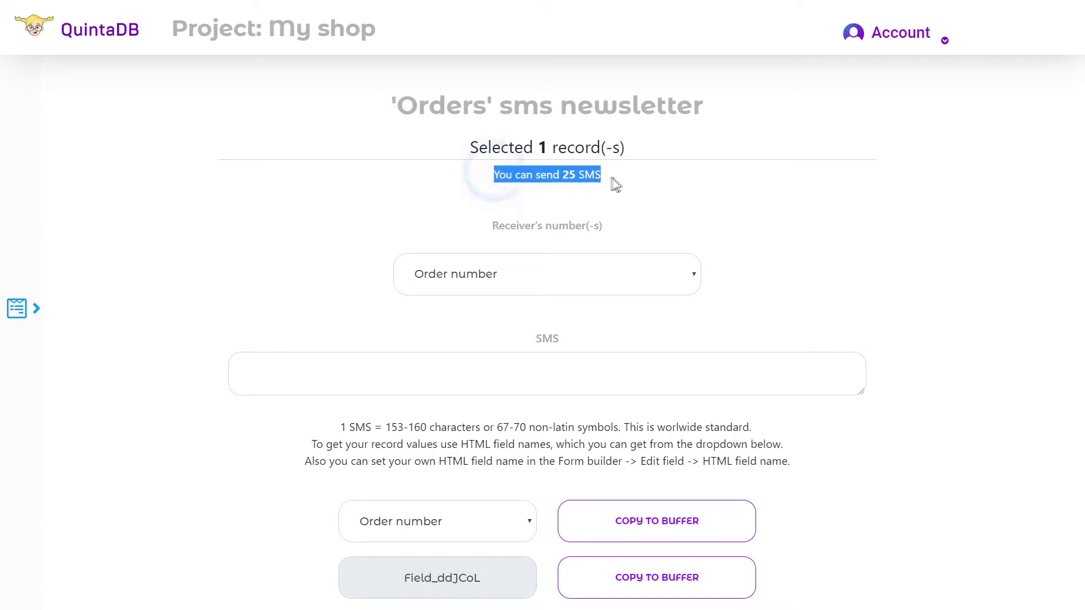
left_click(627, 195)
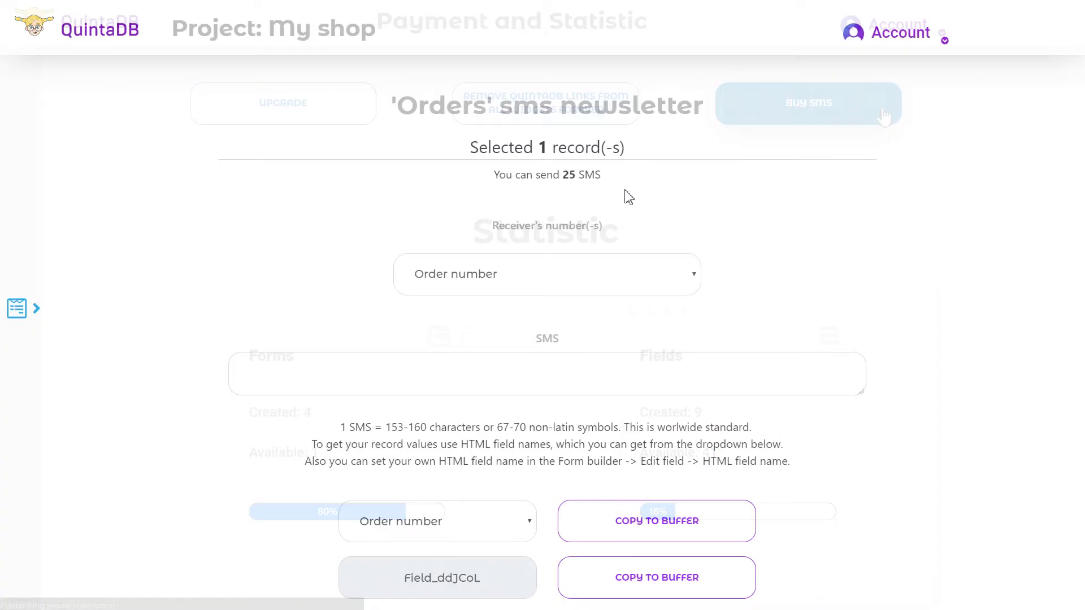
left_click(691, 278)
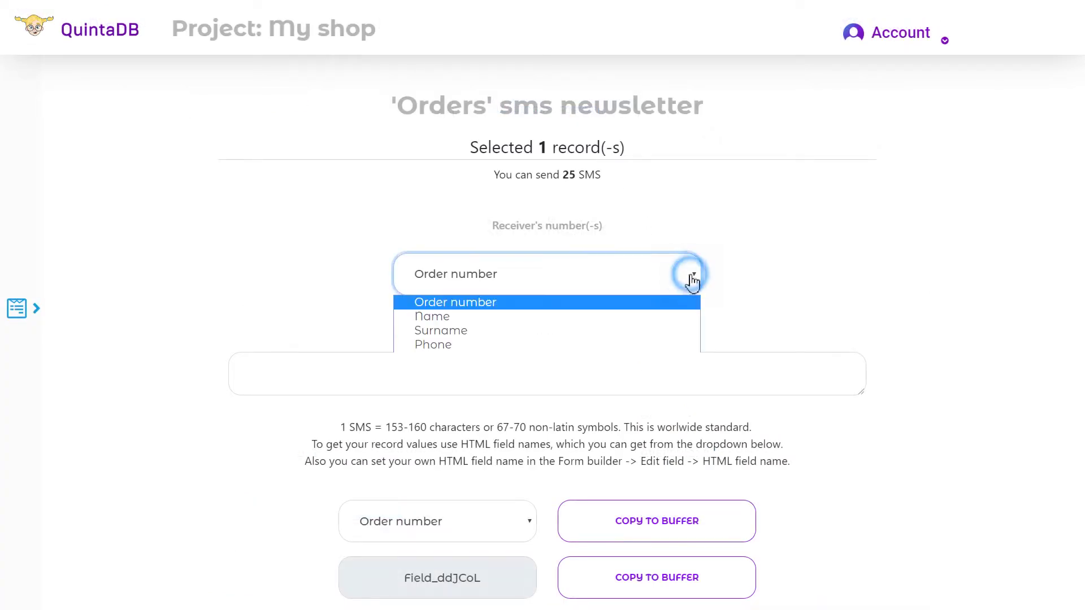
left_click(622, 345)
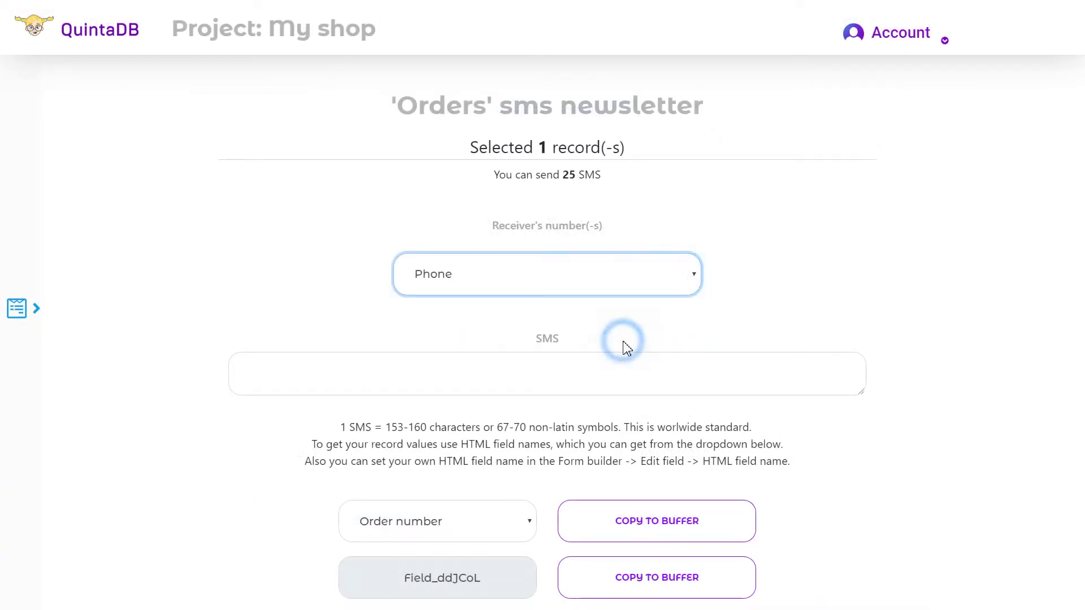
Write the message 'Hi Field_bWW57d! Thank you for order!' using the Name placeholder
left_click(381, 370)
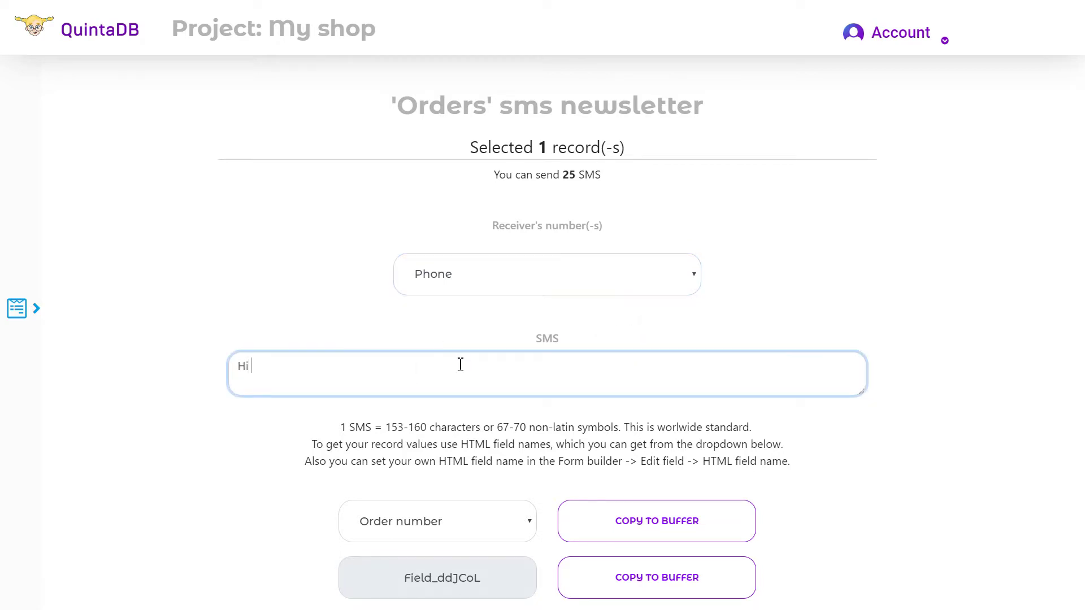
left_click(496, 518)
scroll(496, 518, "down", 3)
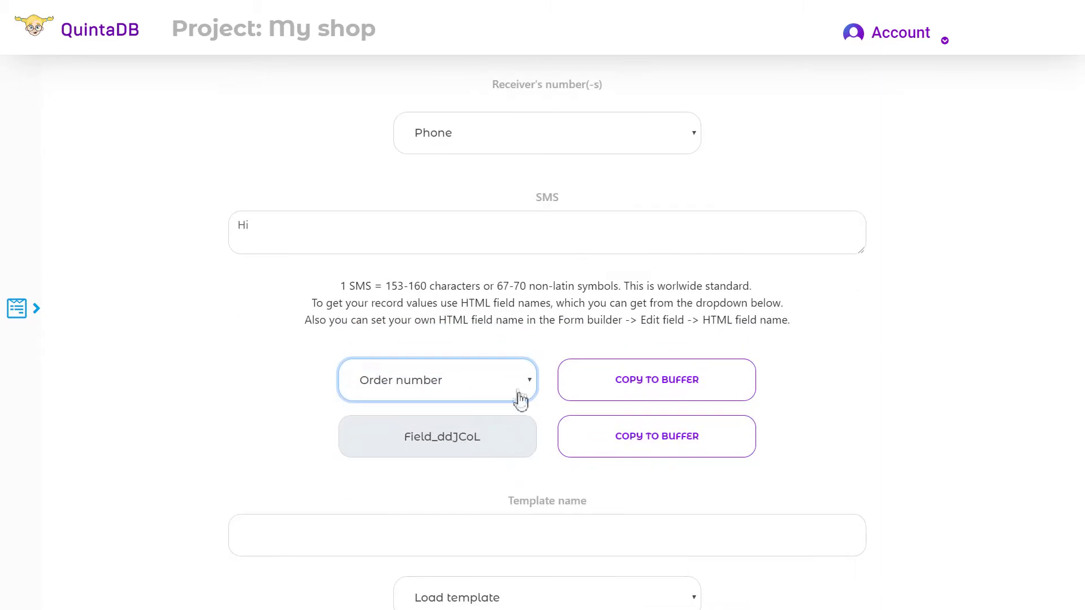
left_click(511, 377)
left_click(444, 428)
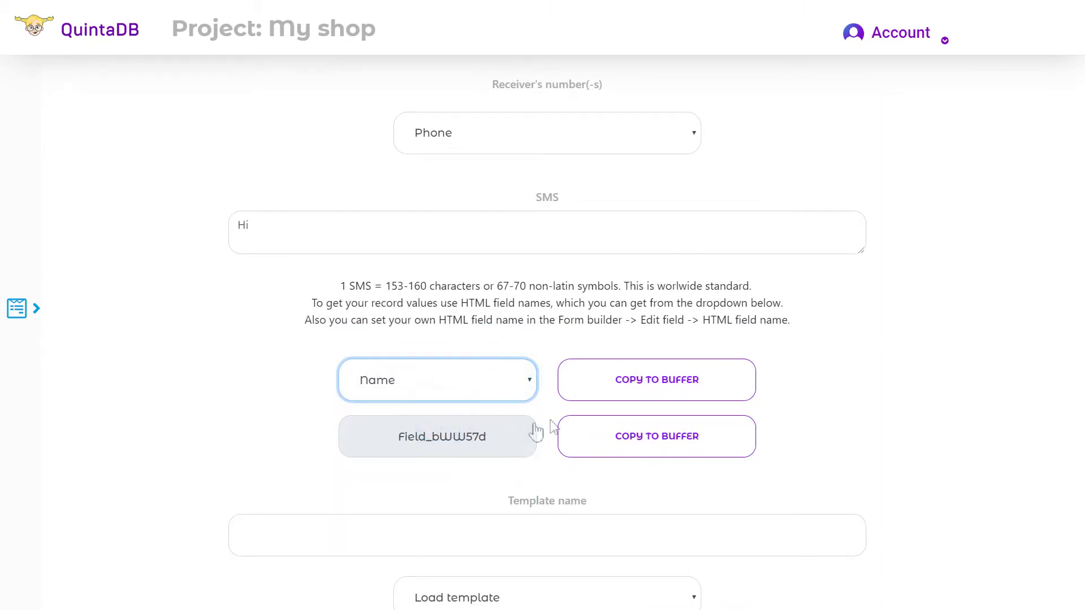
left_click(612, 432)
left_click(284, 225)
key("ctrl+v")
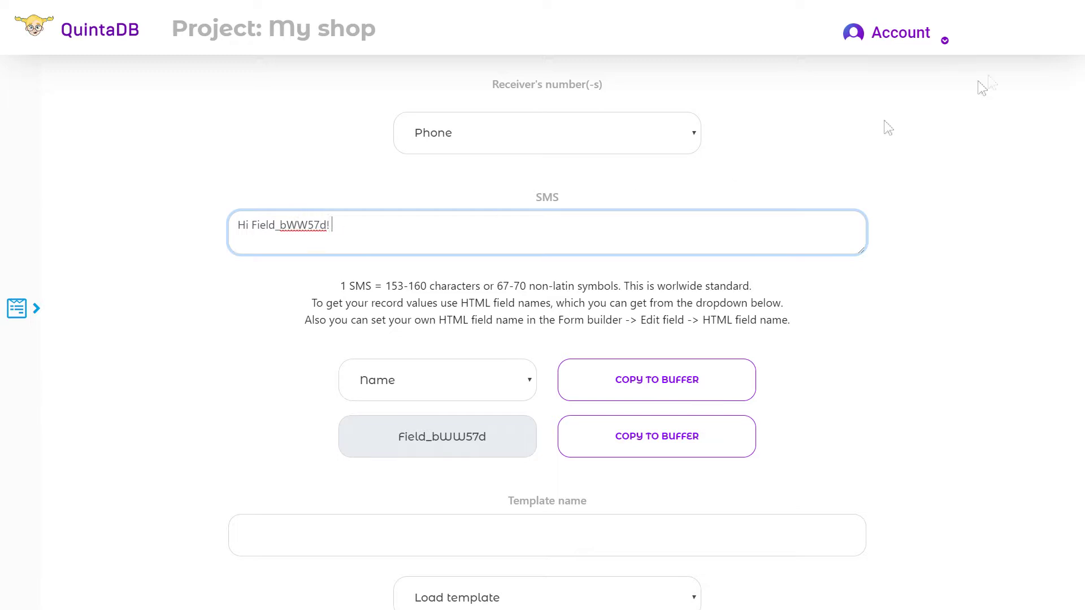
left_click(411, 226)
left_click(502, 312)
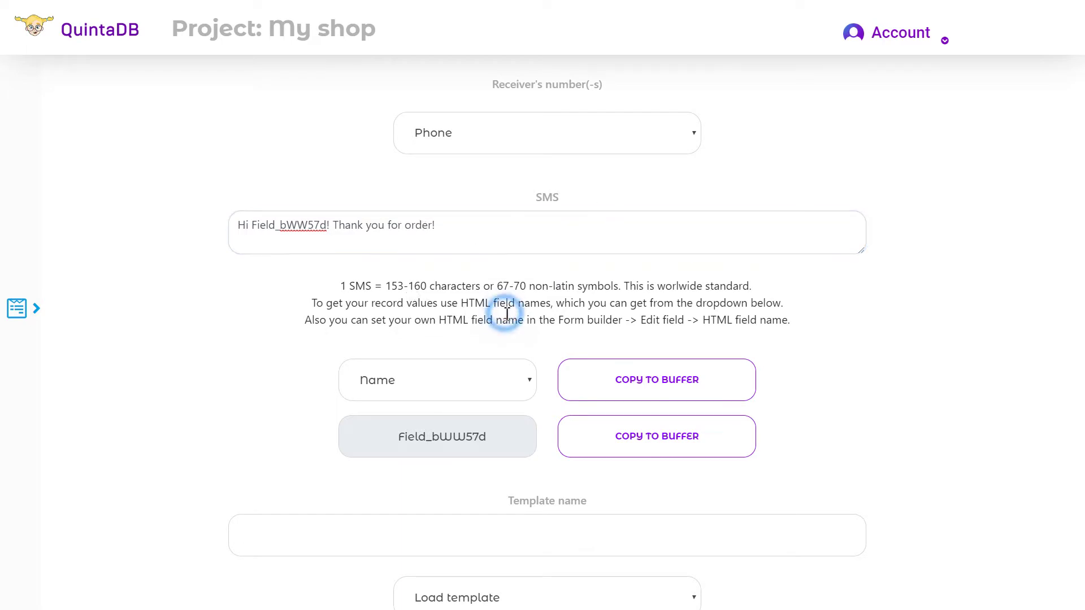
Save the message as template 'Thanks!' and send it to the selected record
scroll(516, 300, "down", 3)
left_click(594, 388)
type("Thanks!")
left_click(544, 528)
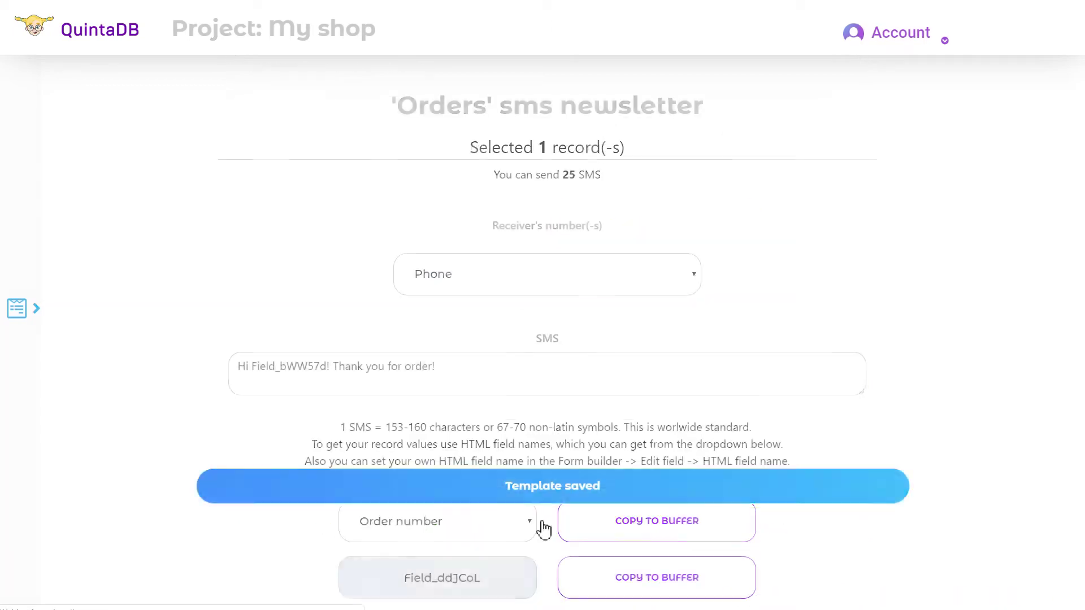
scroll(539, 481, "down", 5)
left_click(414, 539)
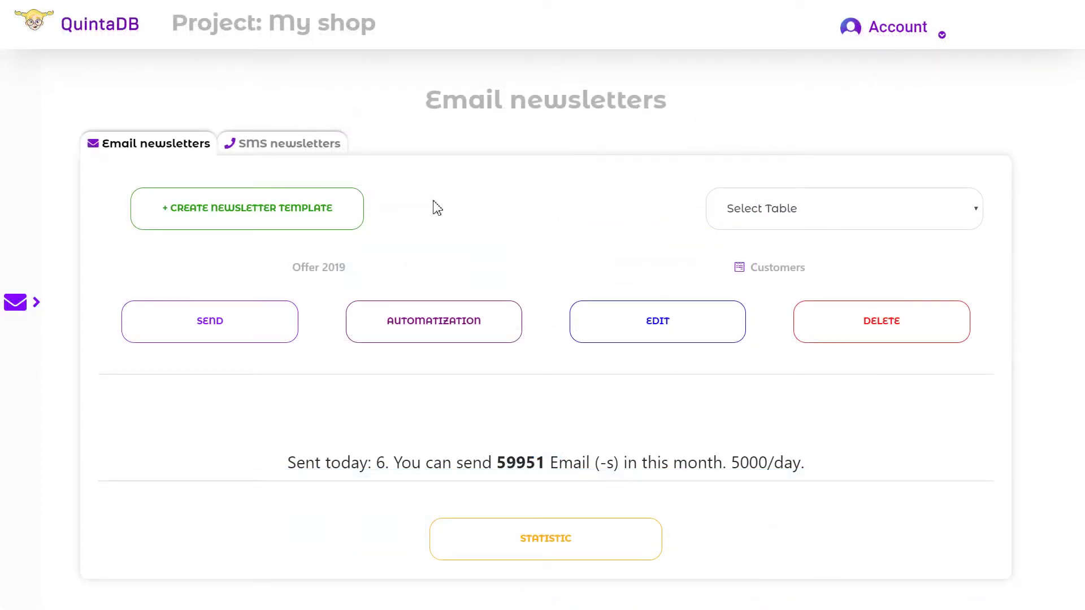
Start a new SMS template named 'Sending date' using the Orders table and its Phone field
left_click(315, 146)
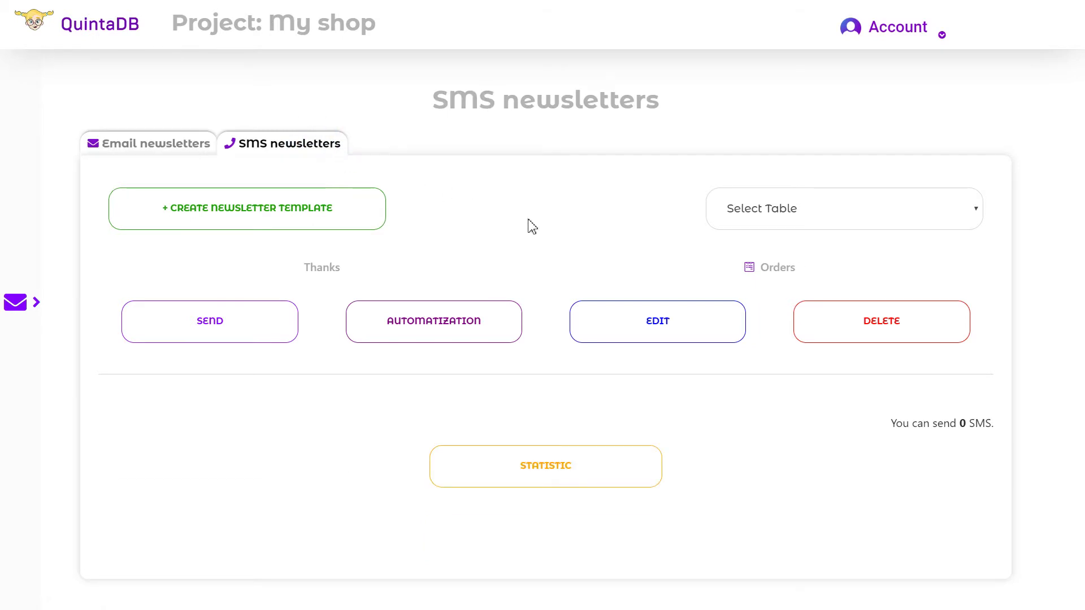
left_click(354, 223)
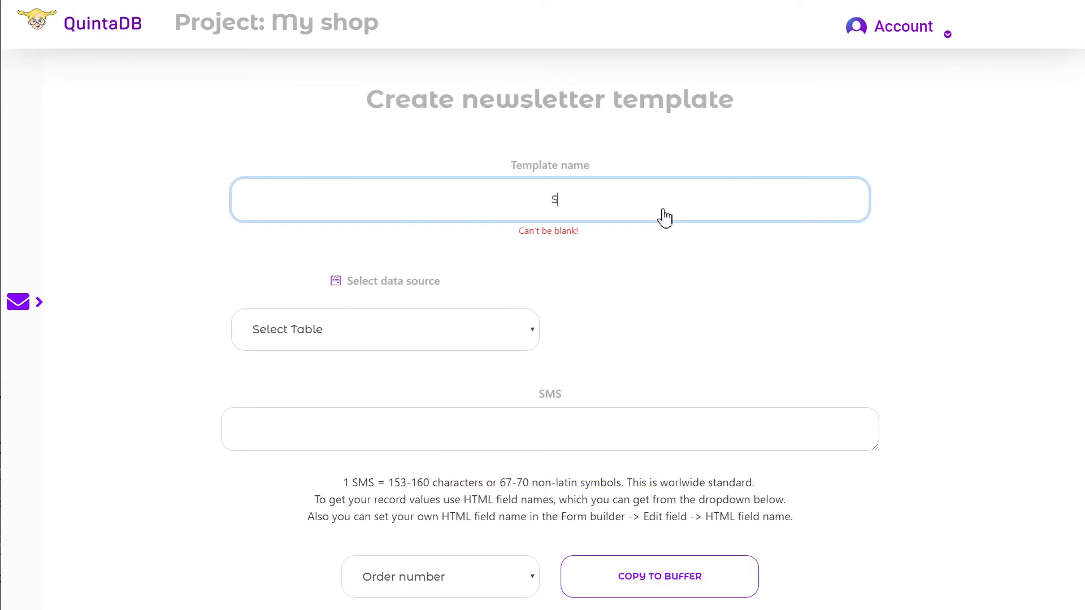
type("Sending date")
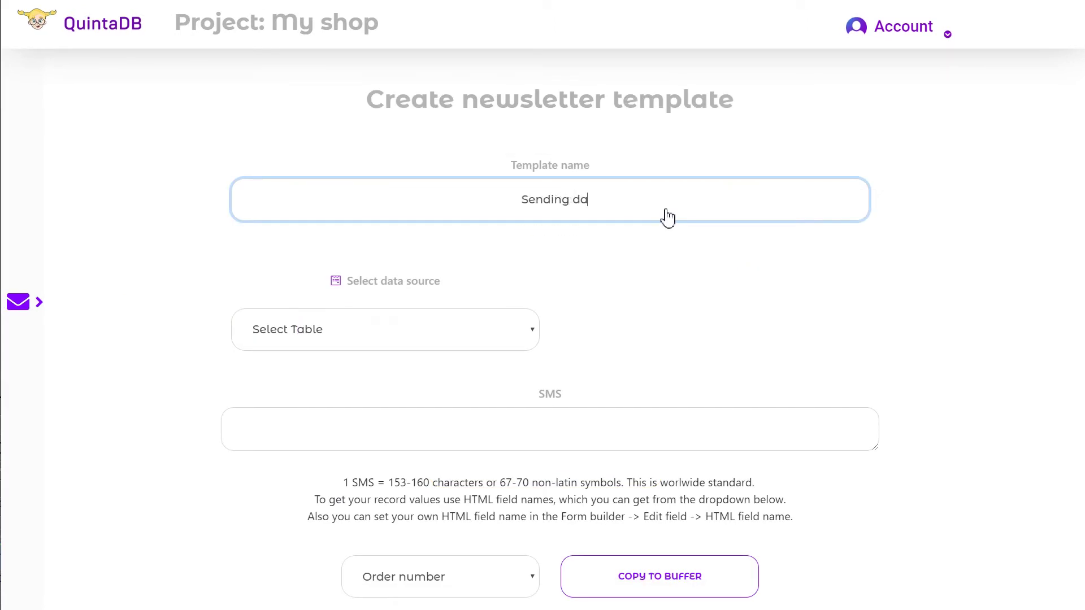
left_click(497, 333)
left_click(391, 440)
left_click(647, 328)
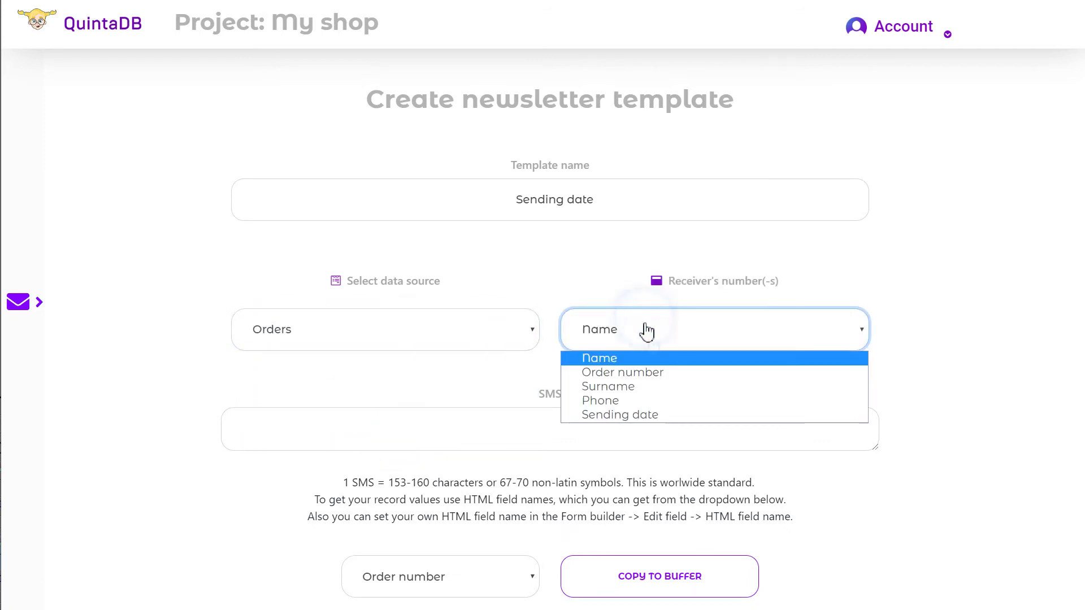
left_click(649, 400)
Write 'Hi [Name]! Your order is ready to be sent tomorrow!' and create the template
left_click(552, 418)
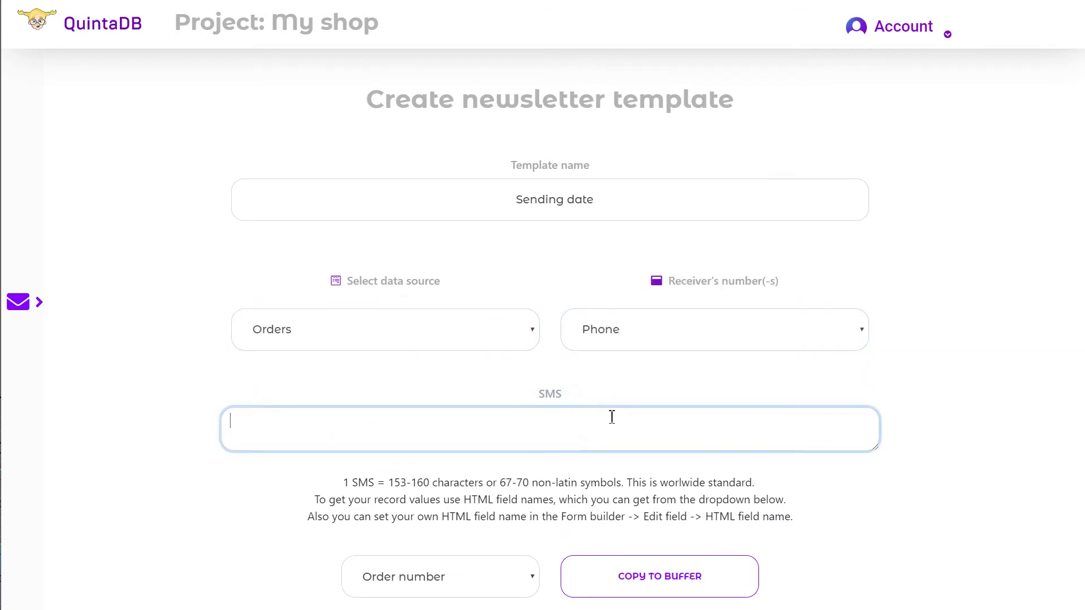
type("Hi")
scroll(616, 417, "down", 4)
left_click(509, 370)
left_click(441, 412)
left_click(594, 433)
left_click(327, 220)
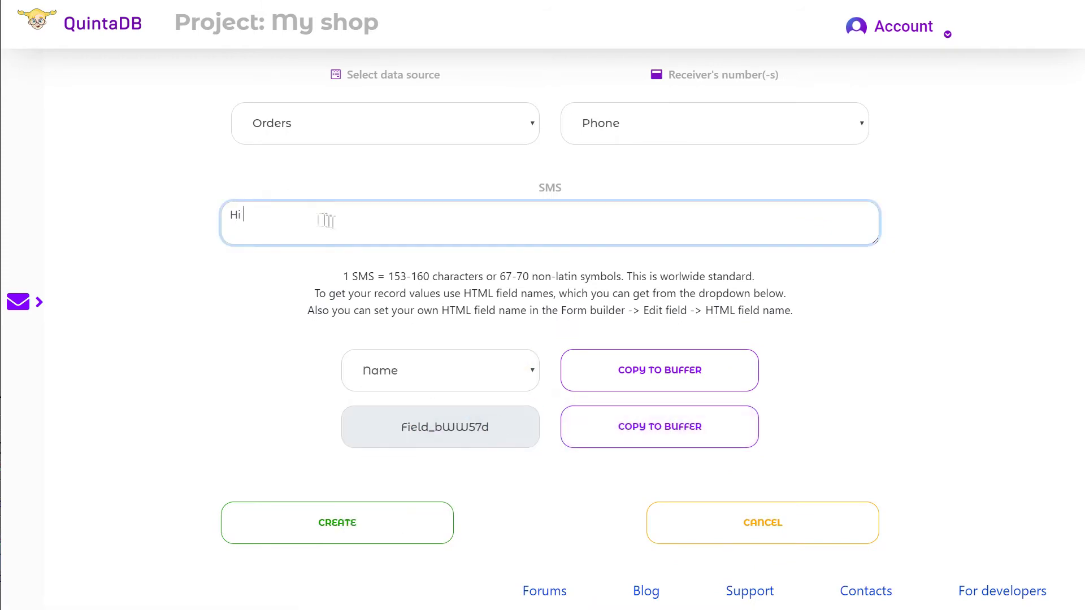
key("ctrl+v")
type("! Your order is ready to be sent tomorrow!")
left_click(435, 523)
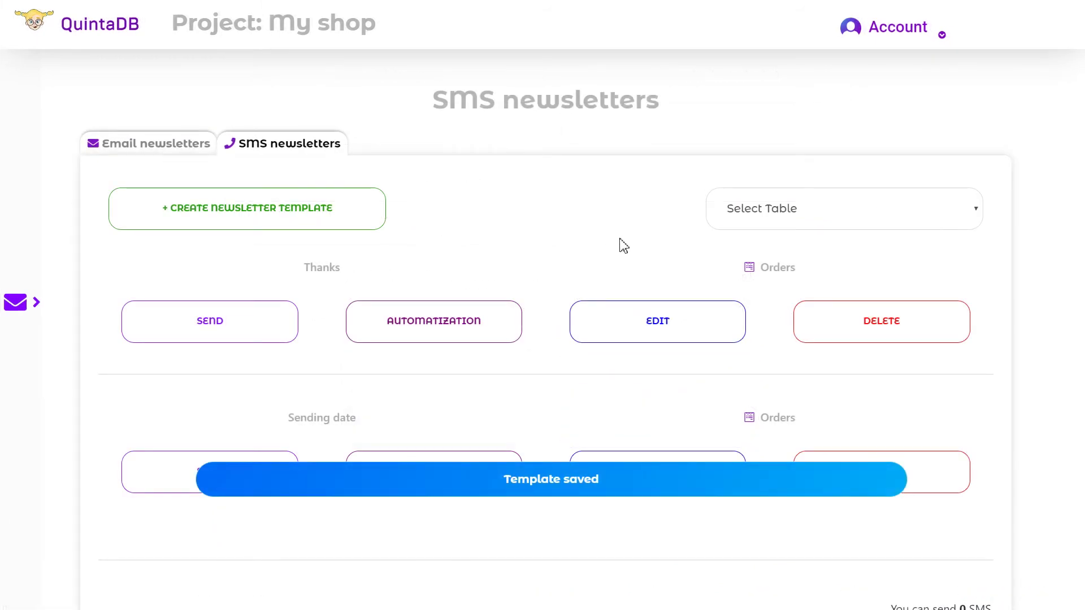
Open automatization for the Sending date template and start a new scheduling task
scroll(574, 241, "down", 1)
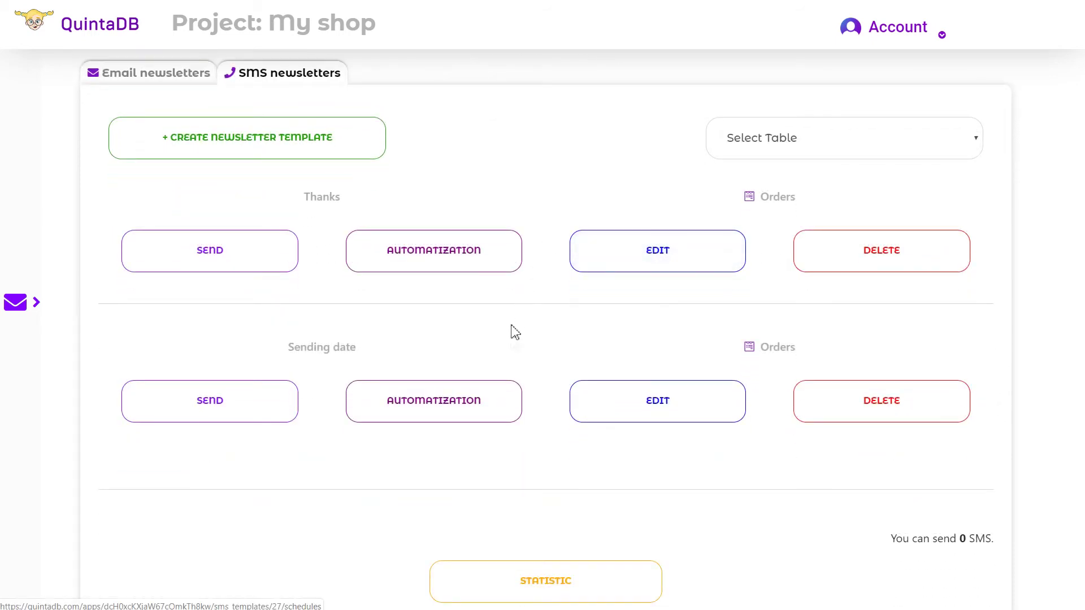
scroll(467, 413, "down", 1)
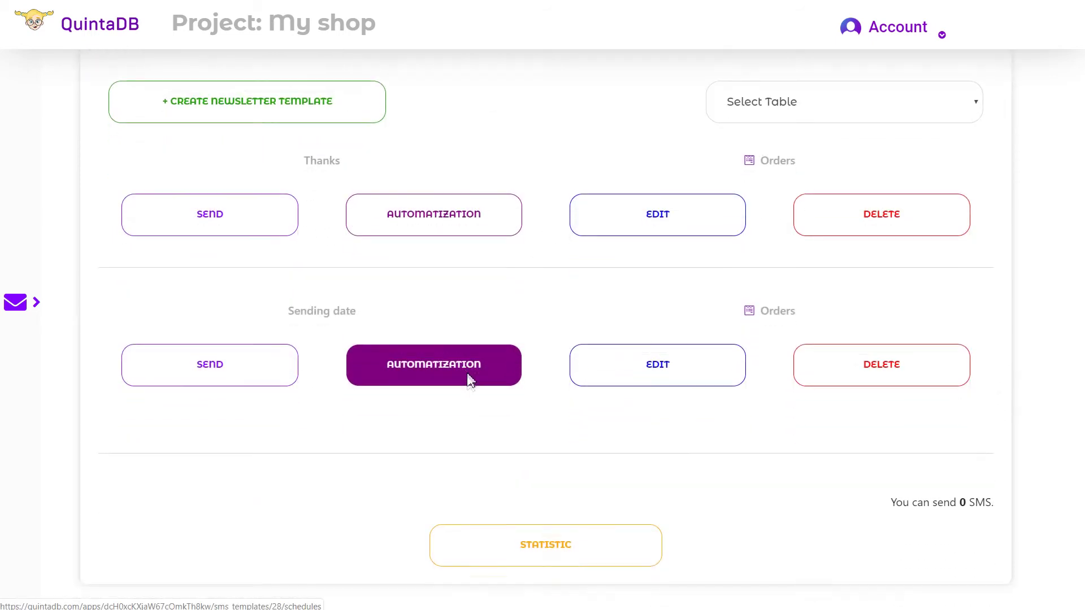
left_click(474, 344)
left_click(557, 219)
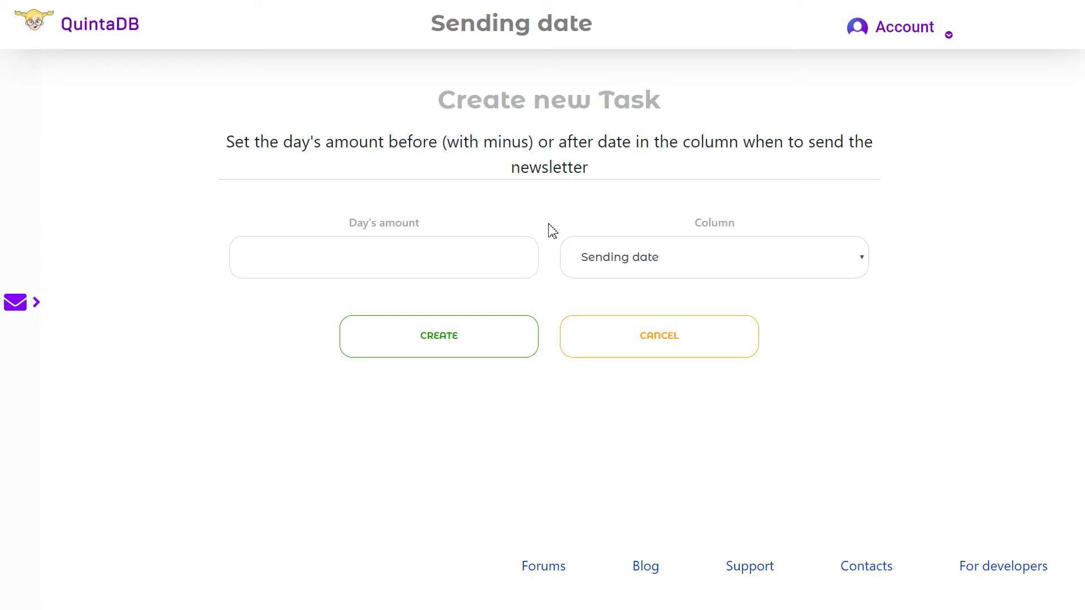
Create a task sending the SMS 1 day before Sending date, then return to templates
left_click(459, 259)
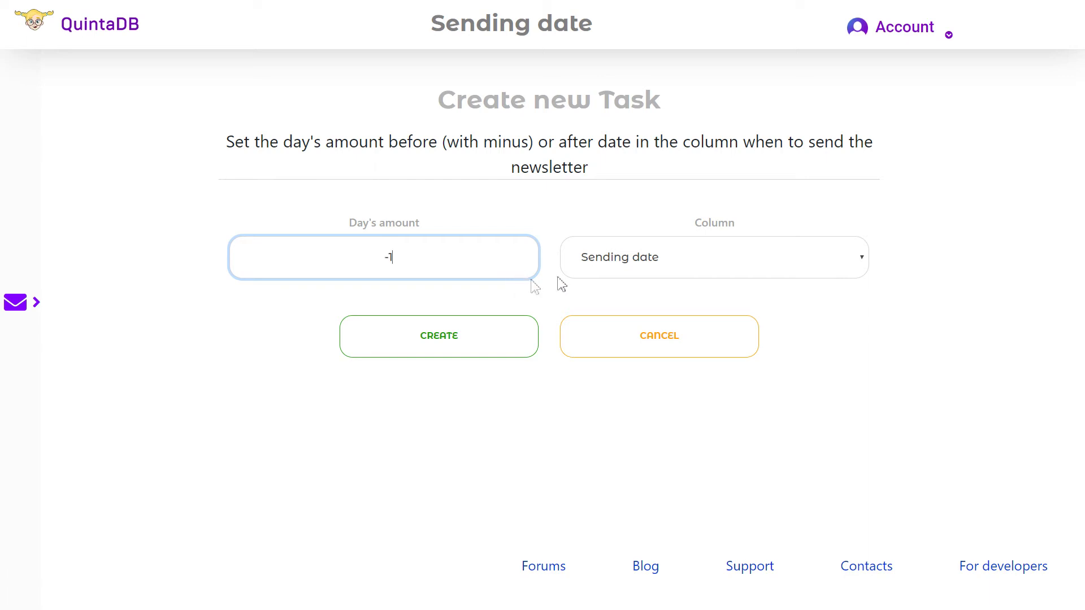
left_click(618, 261)
left_click(641, 287)
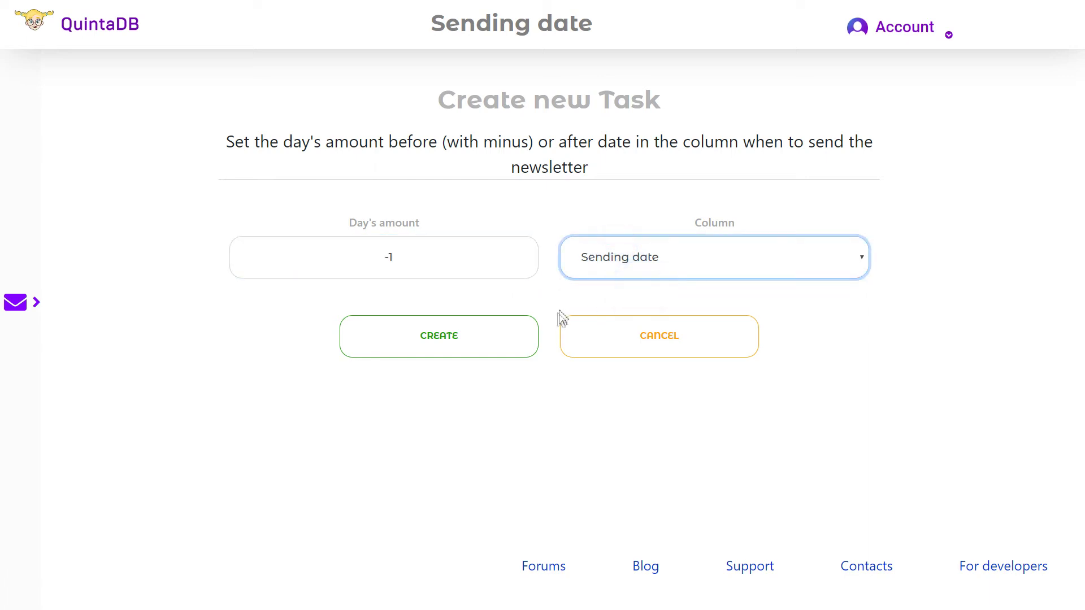
left_click(521, 355)
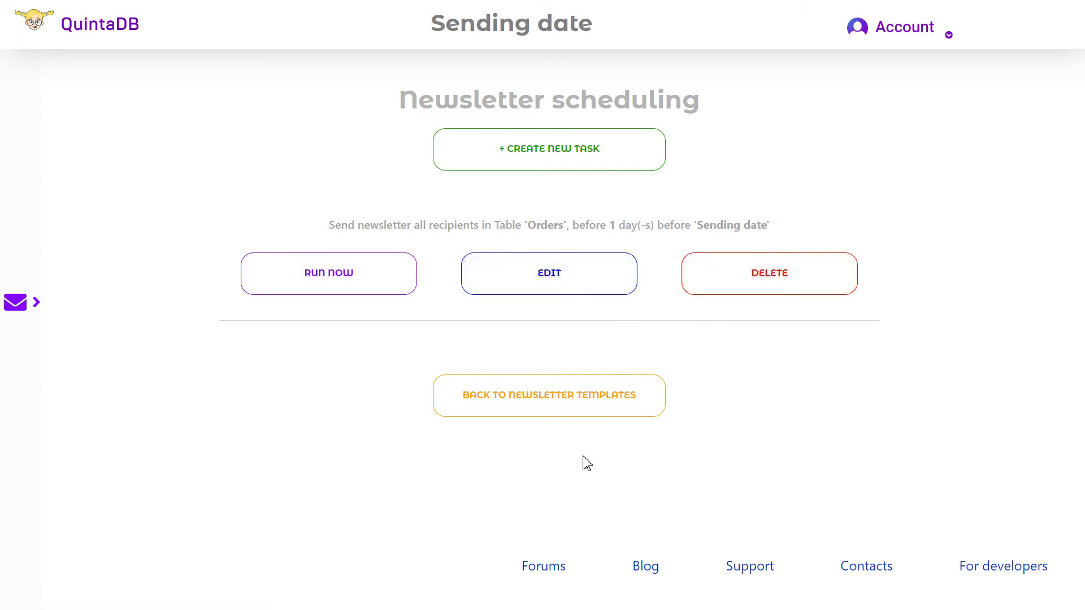
left_click(597, 416)
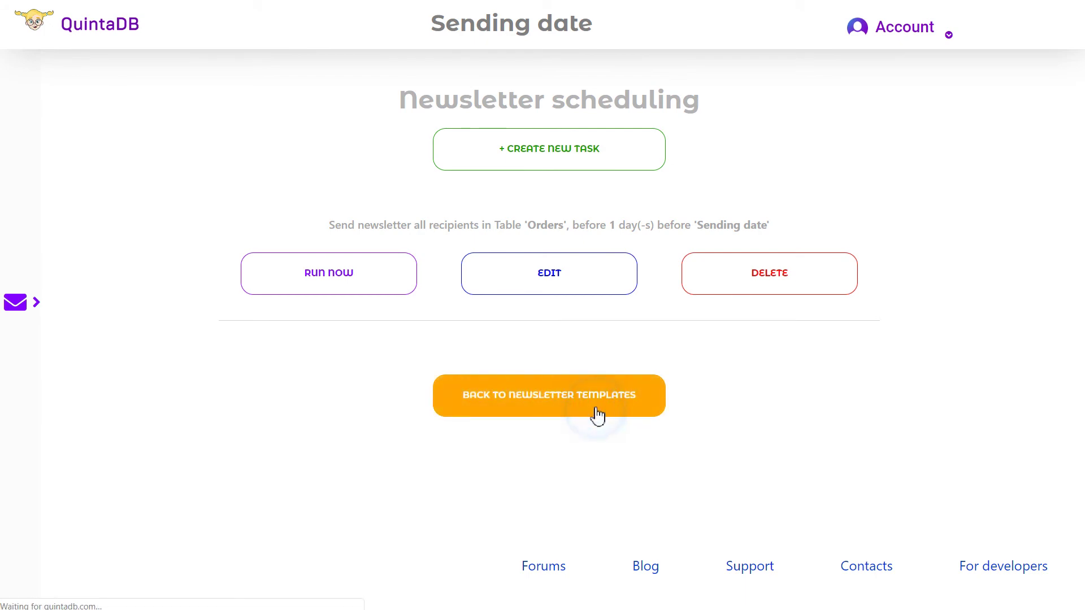